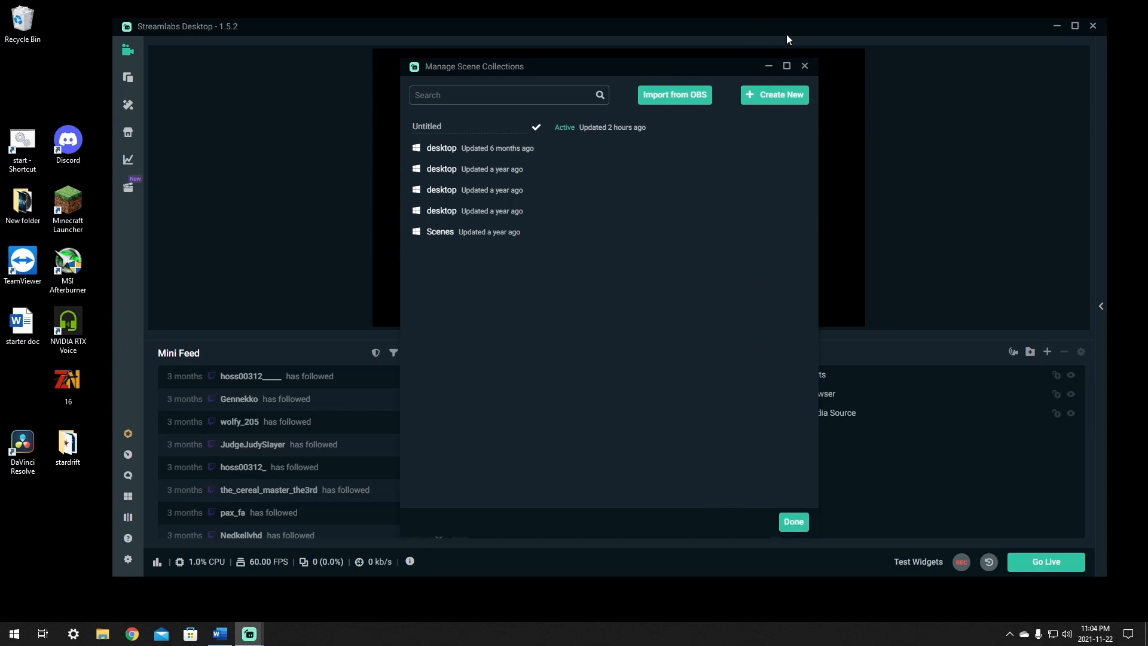
# - Examine the saved scene collections in the collection manager, including the rename option for the Untitled collection, and close the manager
pyautogui.click(804, 66)
pyautogui.click(576, 516)
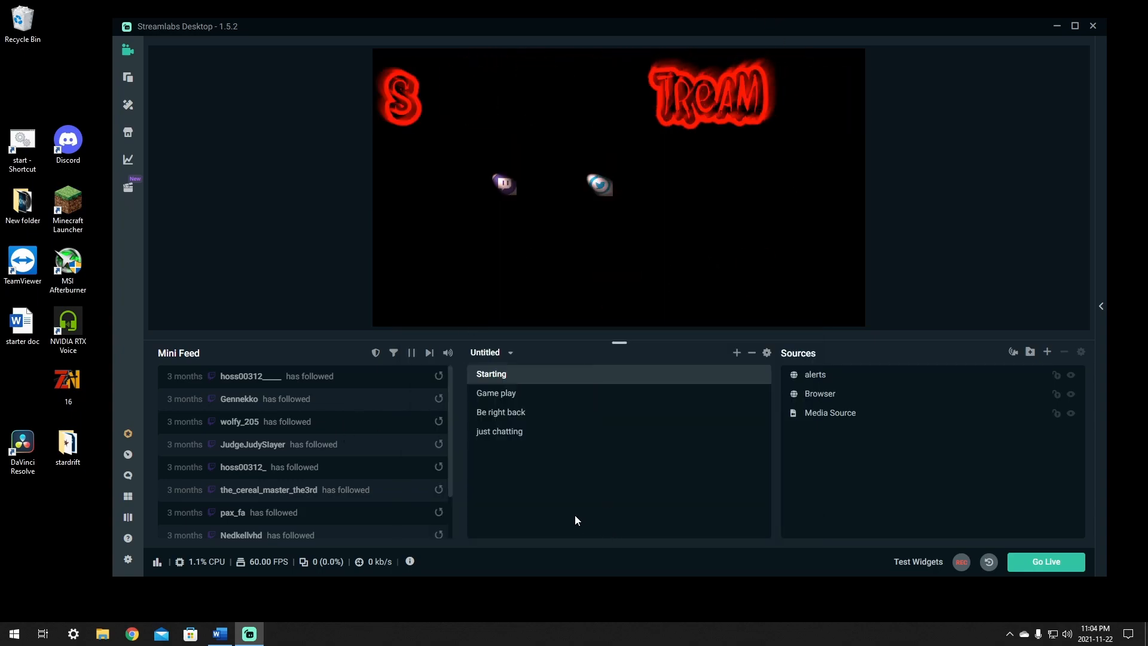
pyautogui.click(505, 354)
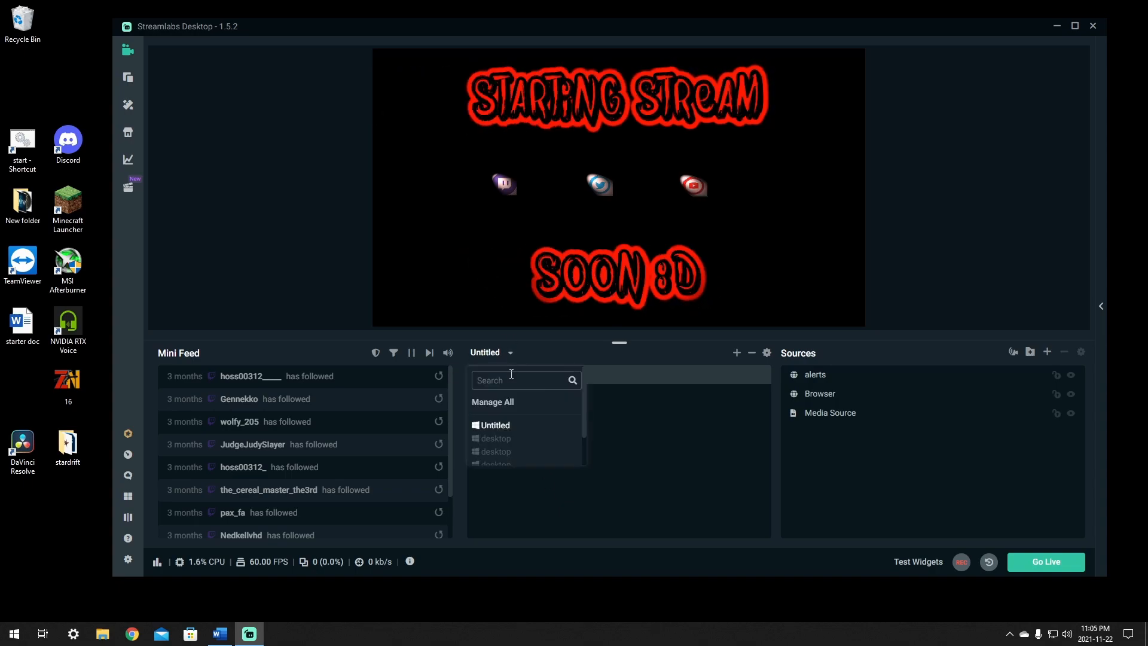
pyautogui.click(507, 404)
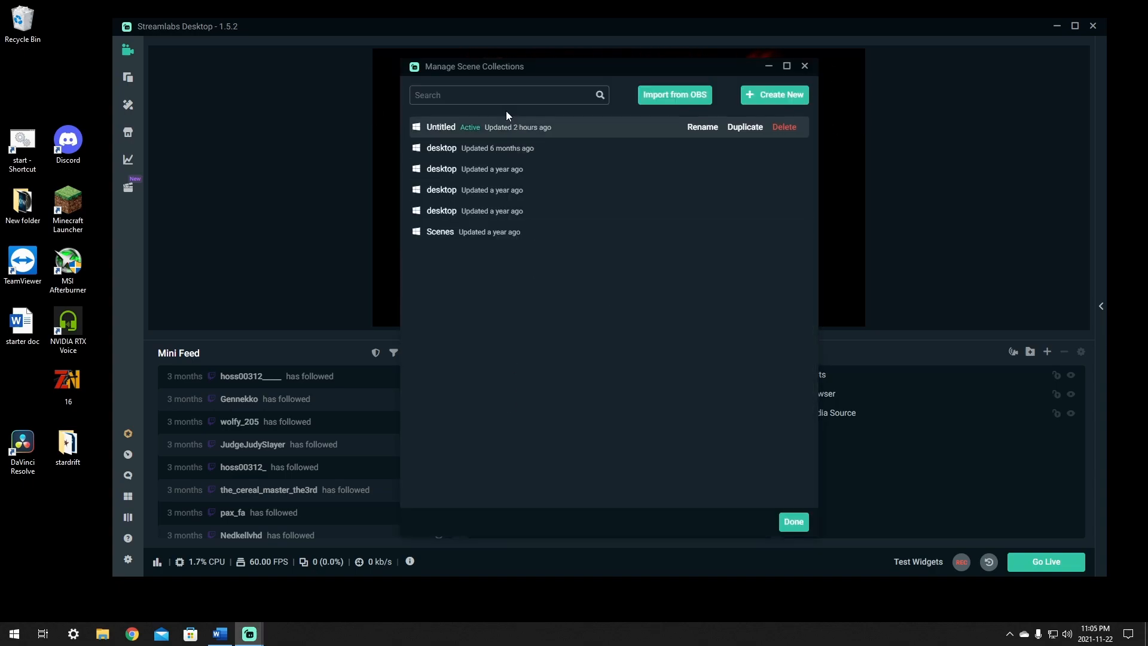
pyautogui.click(694, 128)
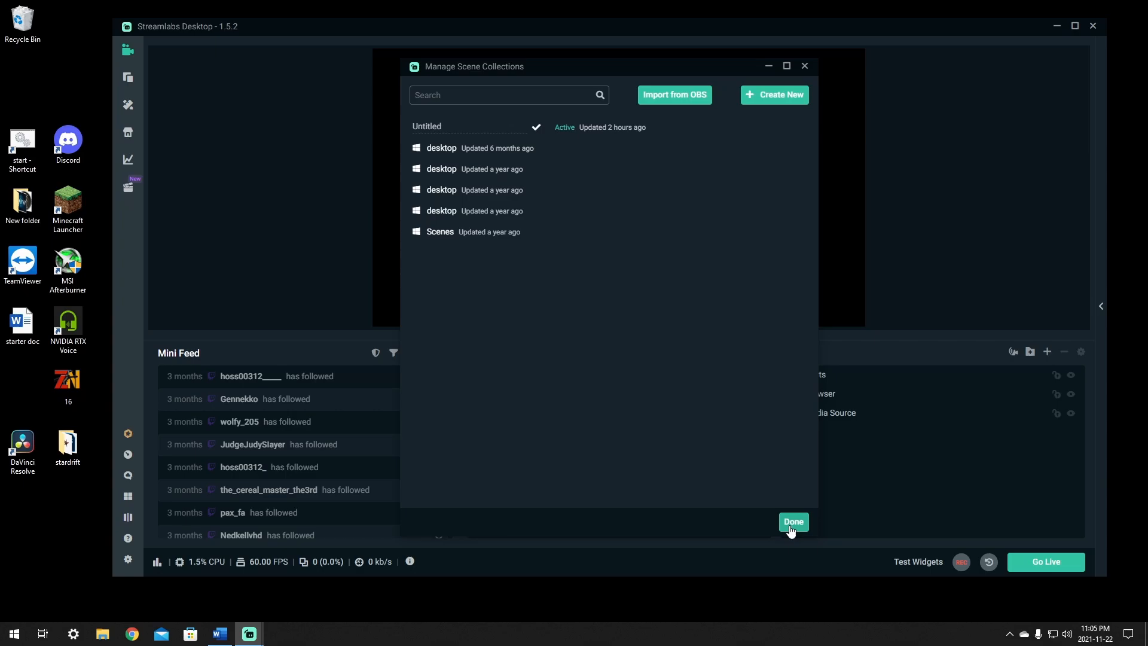
pyautogui.click(804, 66)
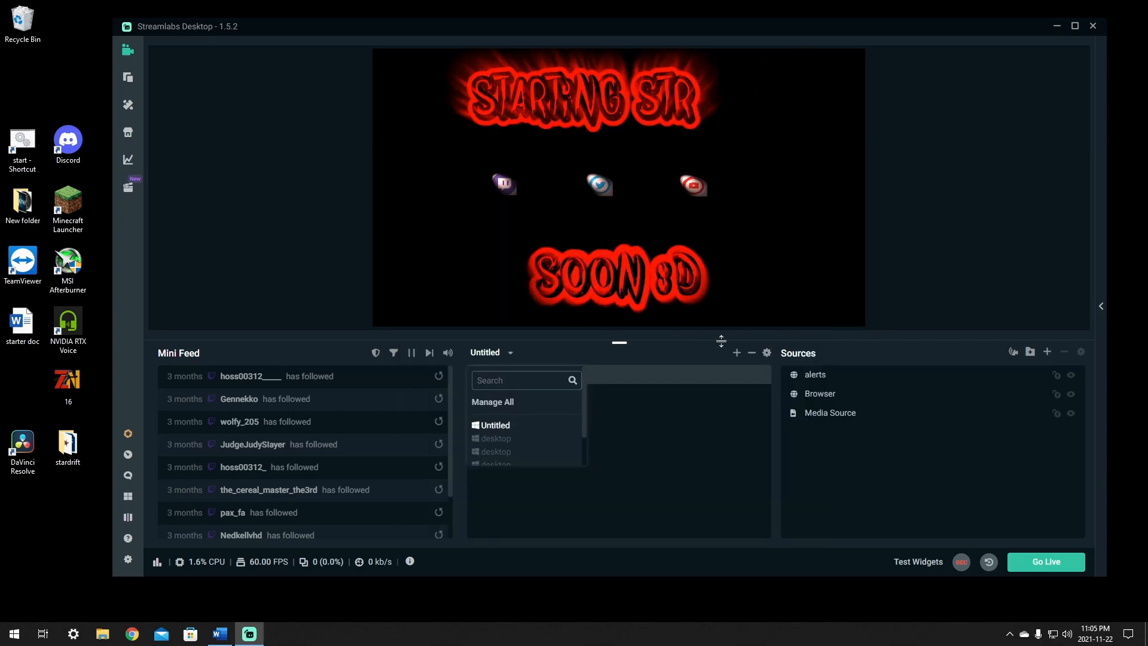
# - Close Streamlabs Desktop and open the OBS Studio website in Chrome through a Google search for "obs"
pyautogui.click(1093, 27)
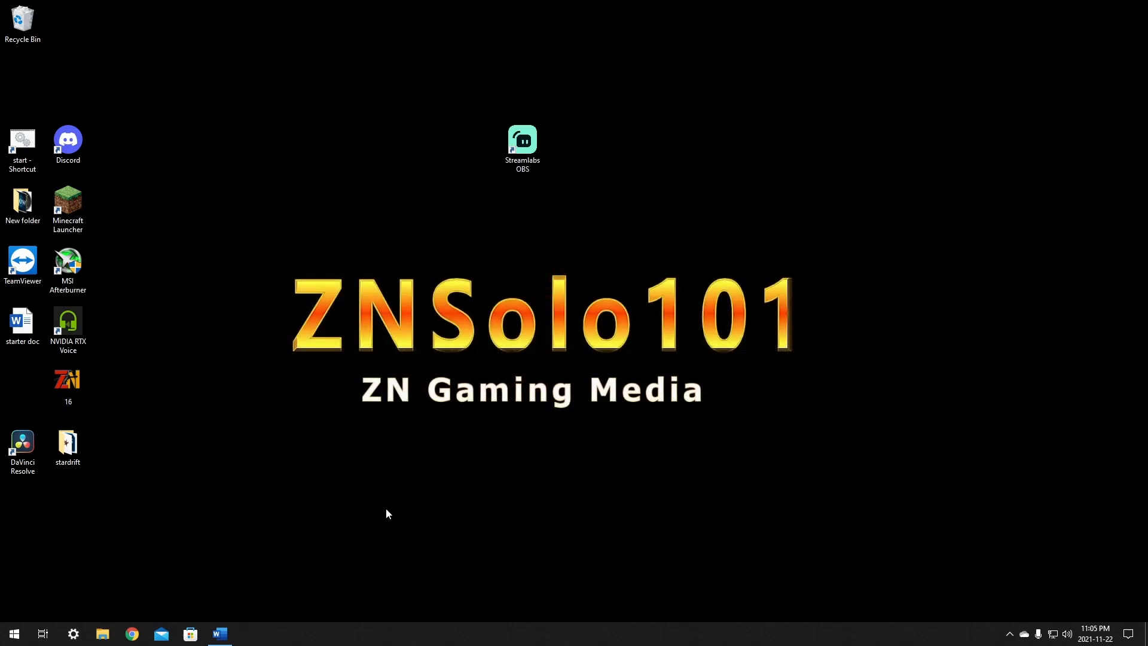
pyautogui.click(132, 634)
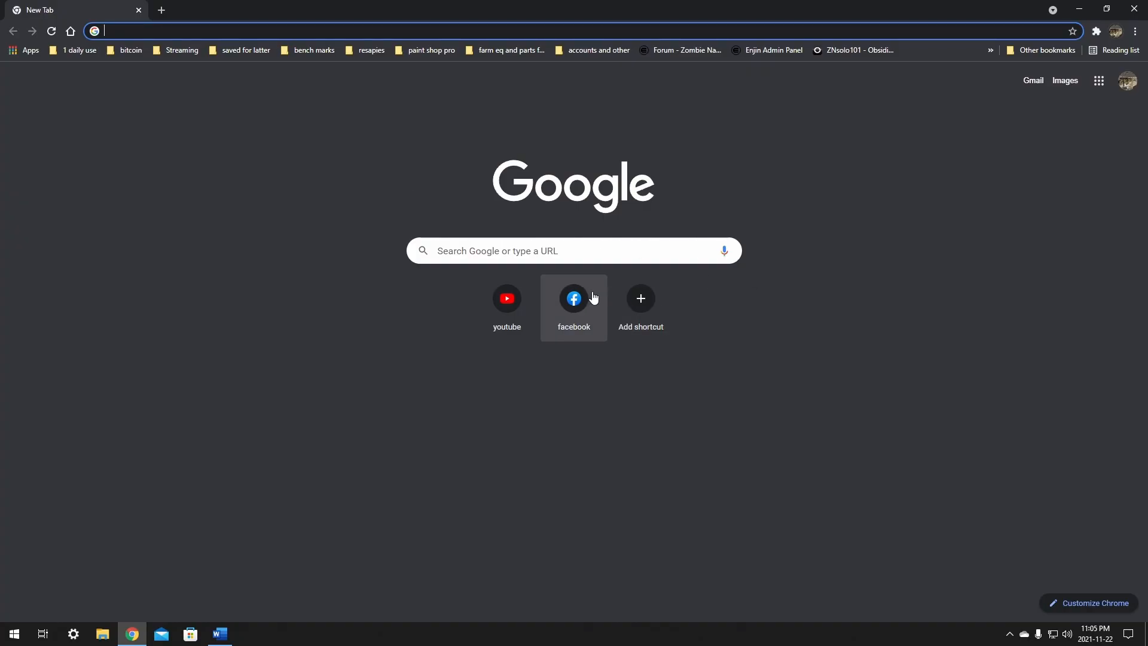
pyautogui.click(584, 249)
pyautogui.write('obs')
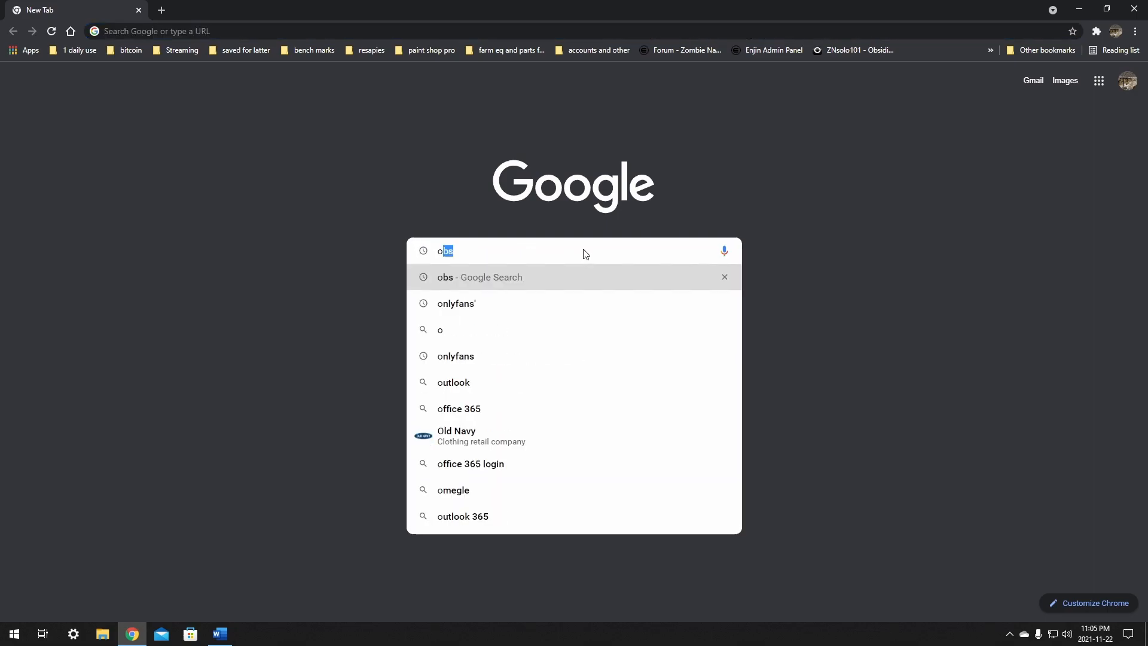
pyautogui.press('Return')
pyautogui.click(141, 200)
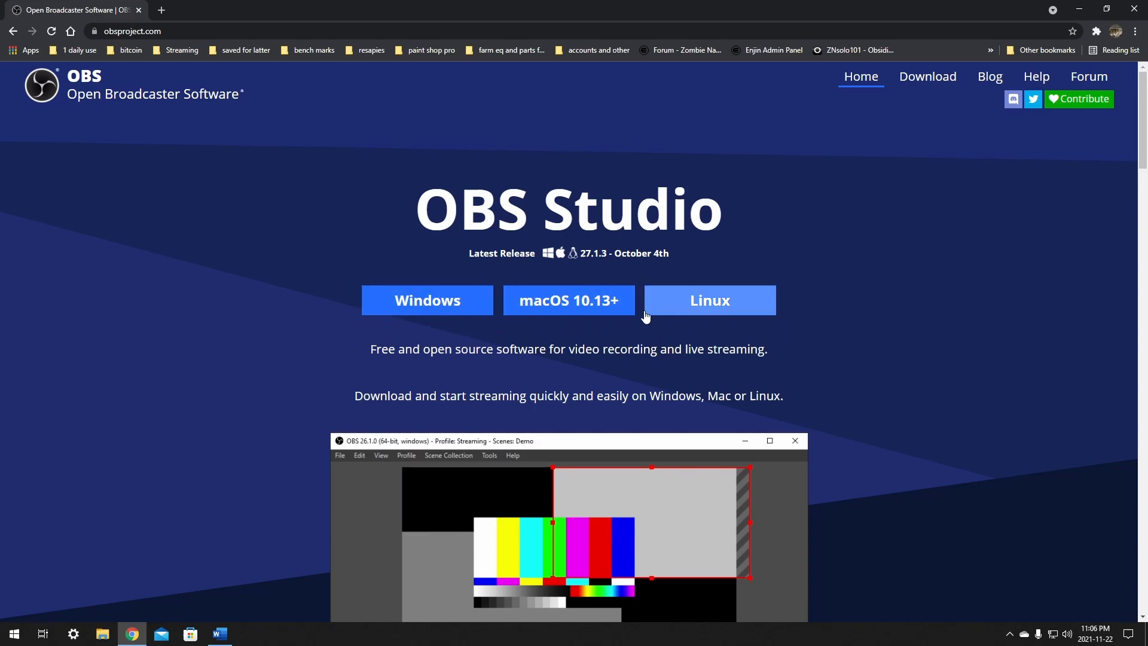
# - Download the Windows installer for OBS Studio 27.1.3 and show the downloaded file in its folder
pyautogui.click(403, 298)
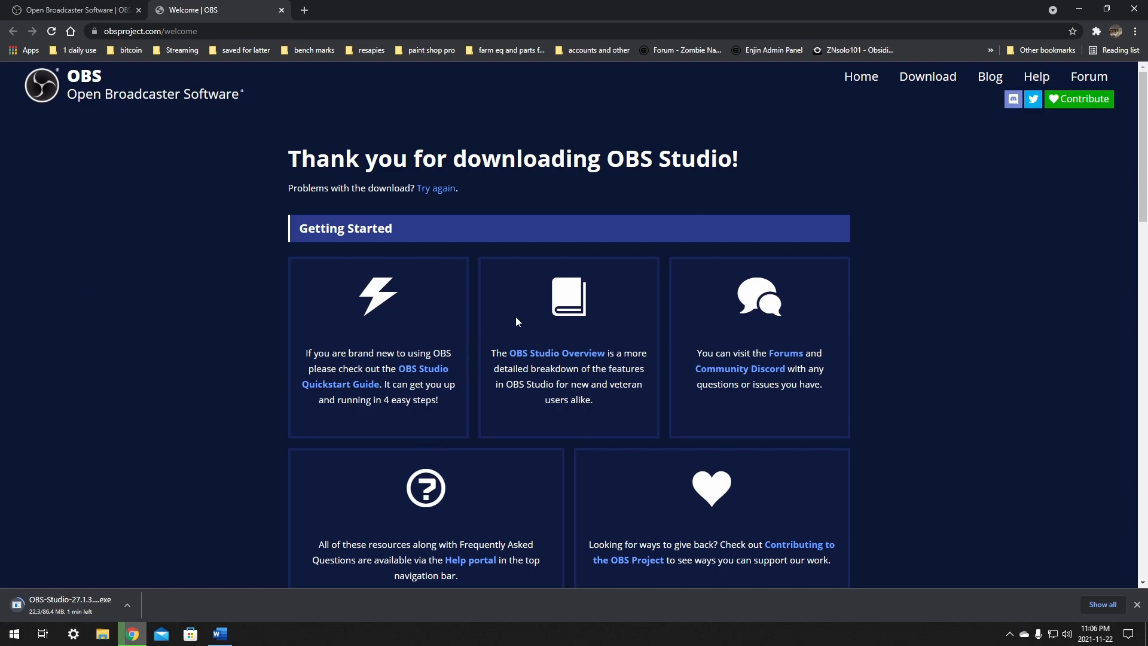
pyautogui.scroll(-5, 957, 443)
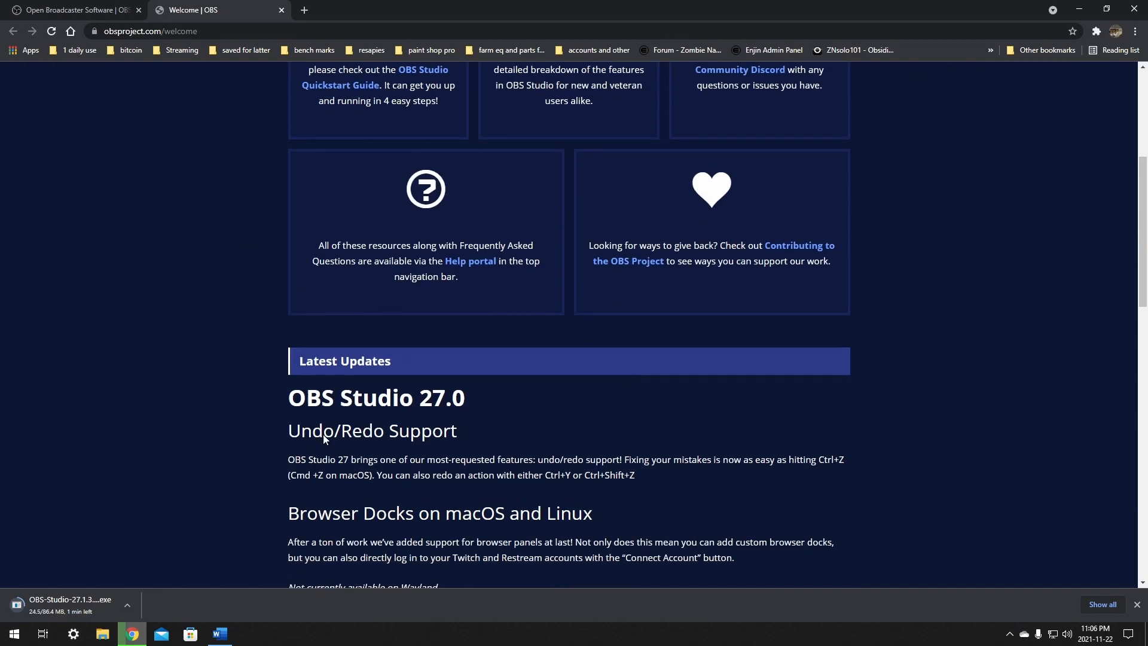
pyautogui.scroll(5, 605, 416)
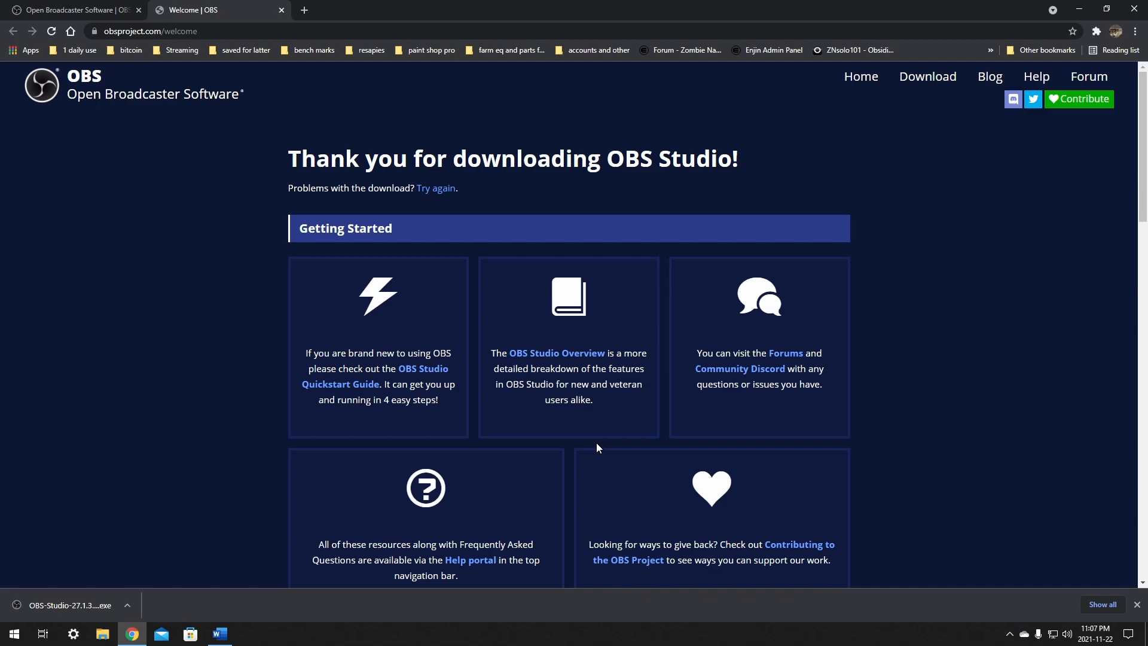
pyautogui.click(127, 605)
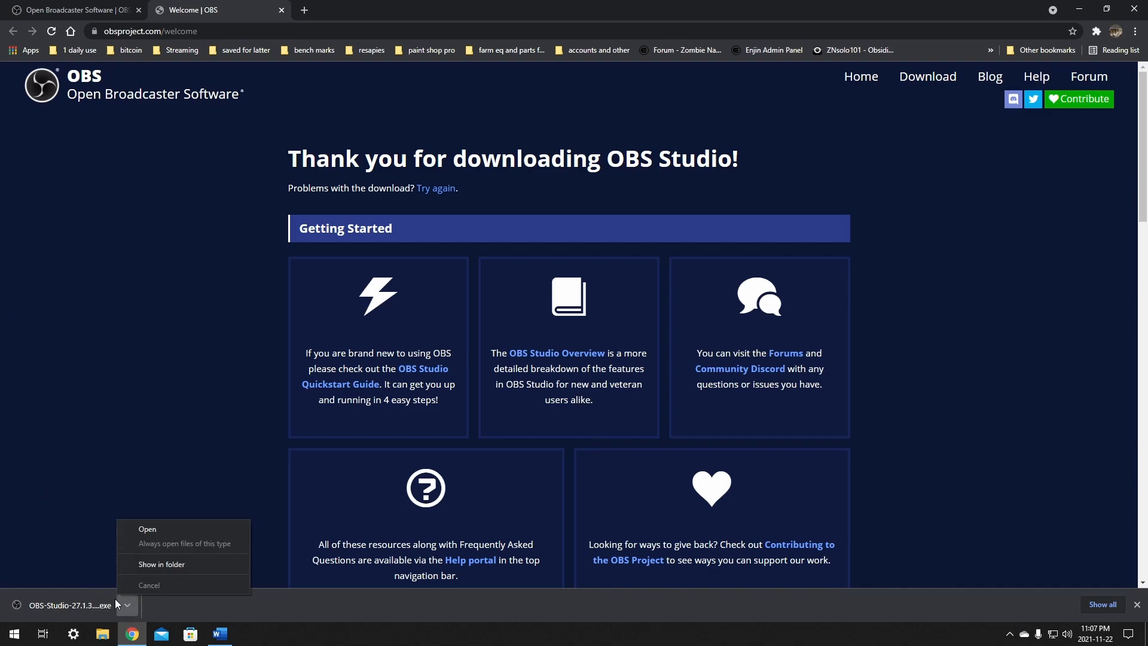
pyautogui.click(166, 568)
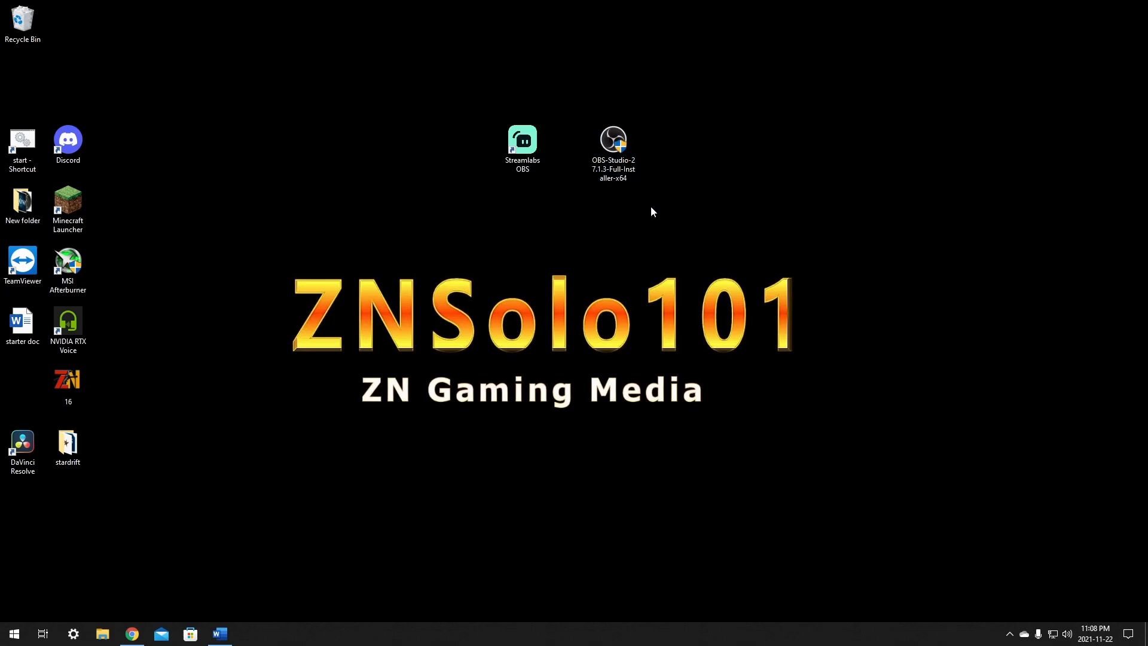
# - Install OBS Studio 27.1.3 in C:\Program Files\obs-studio with the downloaded installer and launch it, allowing it to make changes to the device
pyautogui.doubleClick(614, 162)
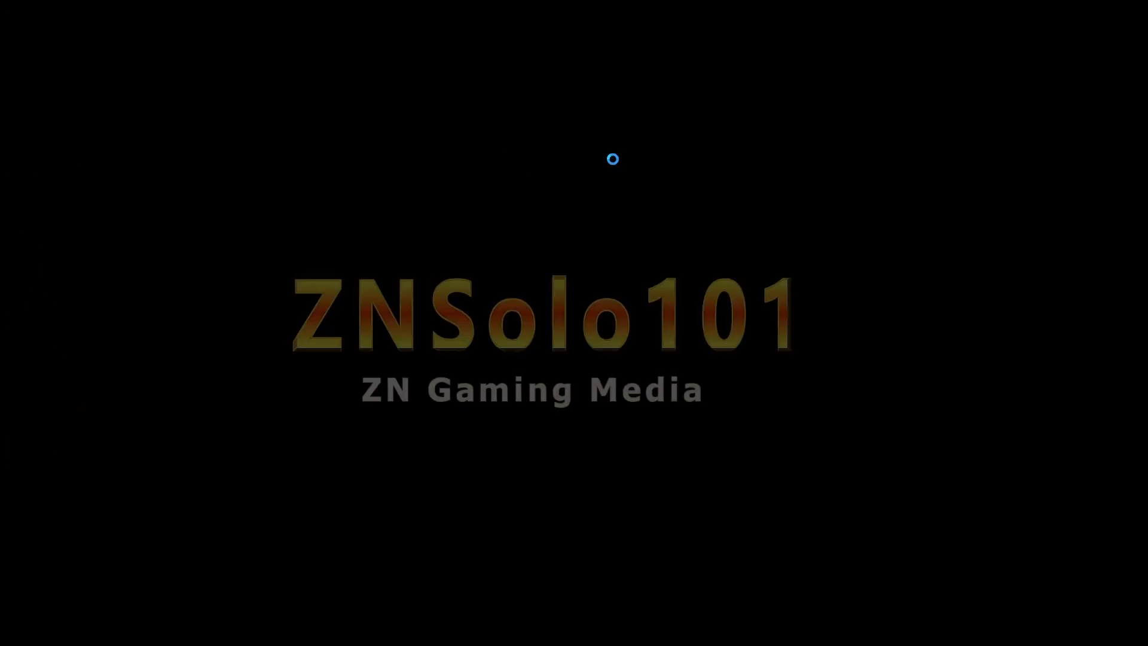
pyautogui.click(502, 401)
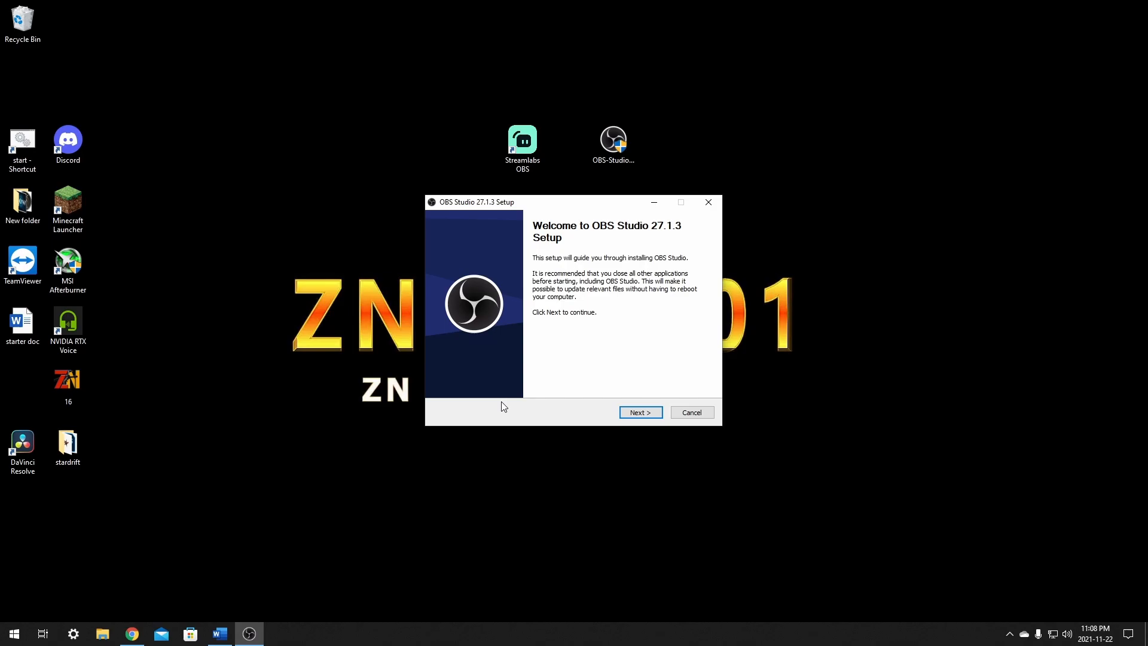
pyautogui.click(635, 412)
pyautogui.click(629, 407)
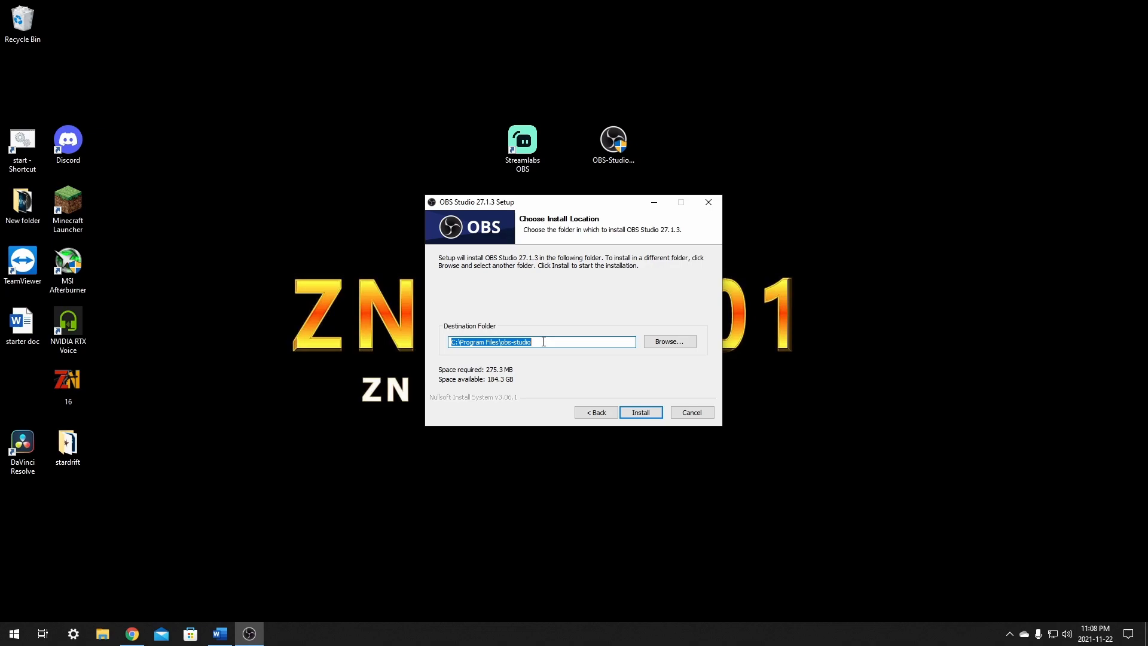
pyautogui.click(543, 341)
pyautogui.click(644, 414)
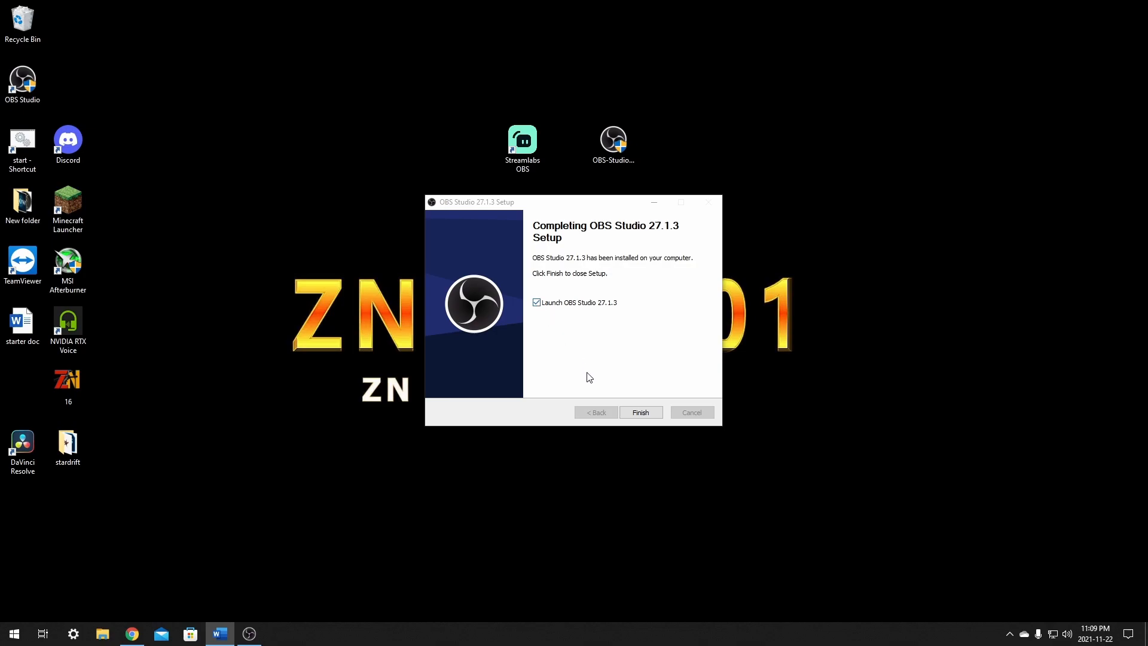
pyautogui.click(640, 413)
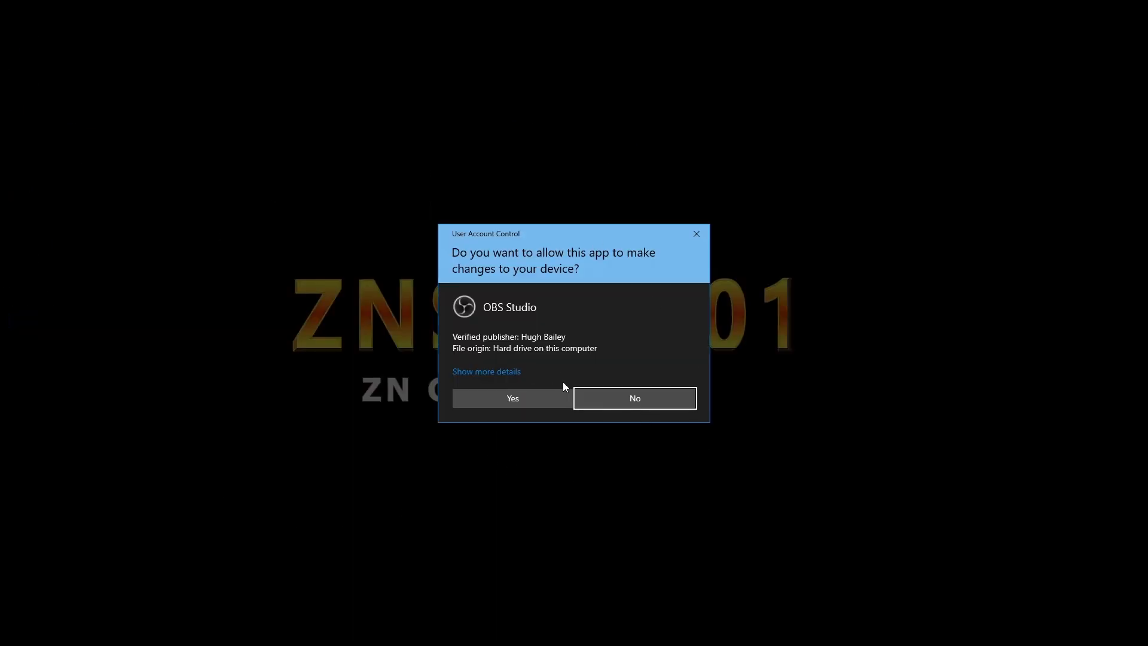
pyautogui.click(498, 400)
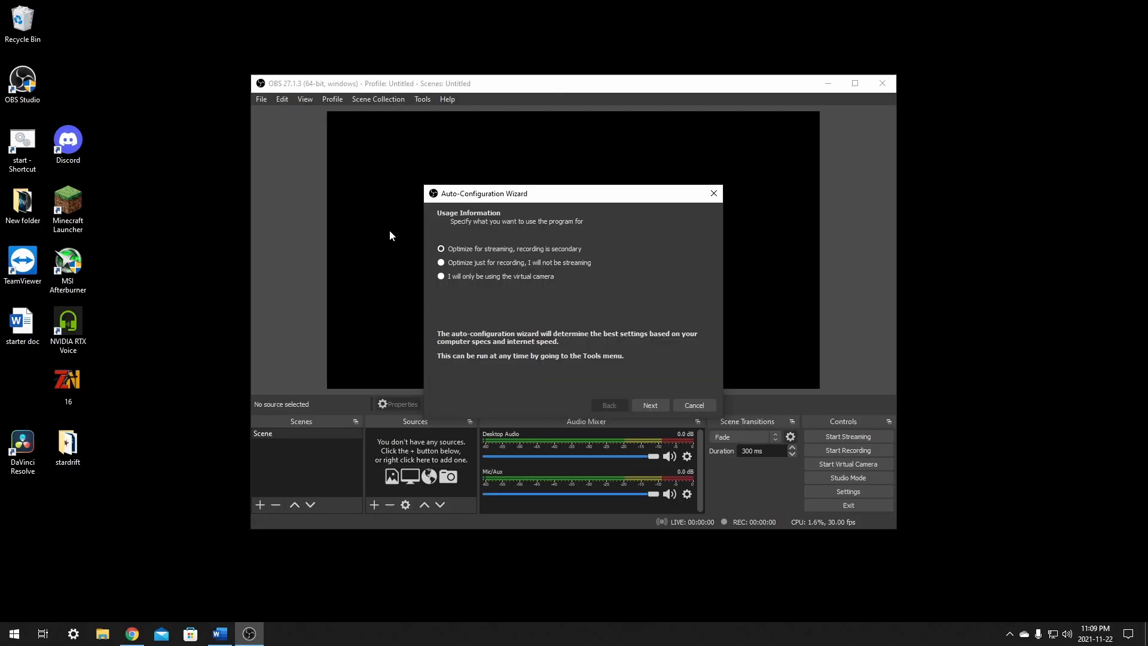
# - Configure the Auto-Configuration Wizard to optimize for streaming, using the current 1920x1080 base resolution and either 60 or 30 FPS with 60 preferred
pyautogui.moveTo(540, 195); pyautogui.dragTo(532, 180)
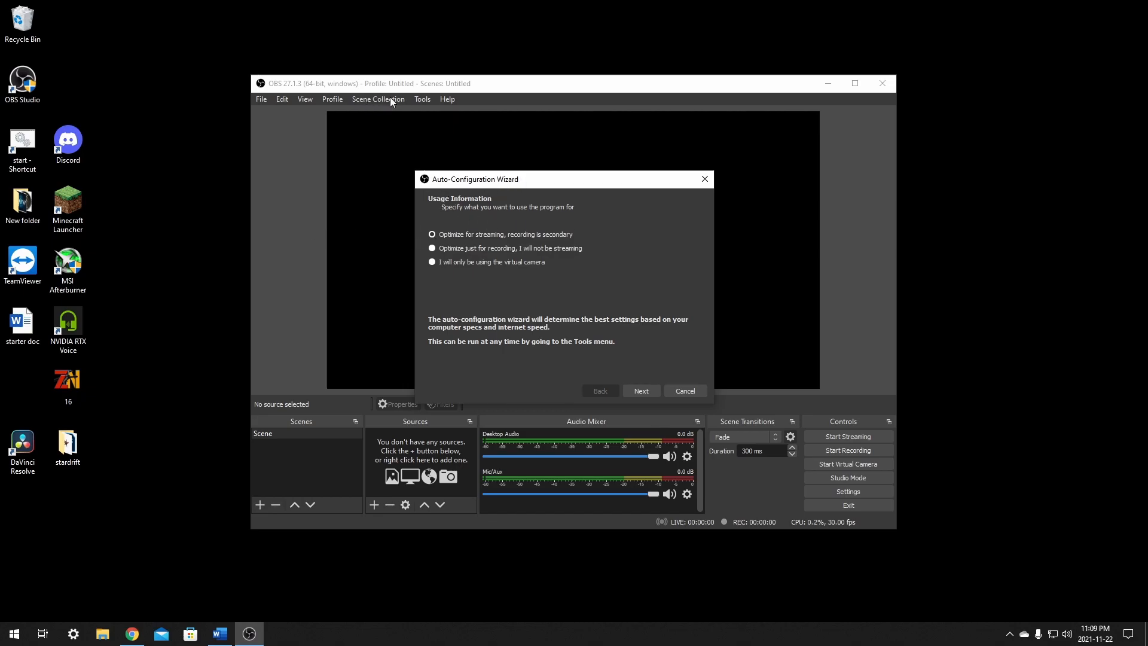
pyautogui.moveTo(543, 182); pyautogui.dragTo(526, 147)
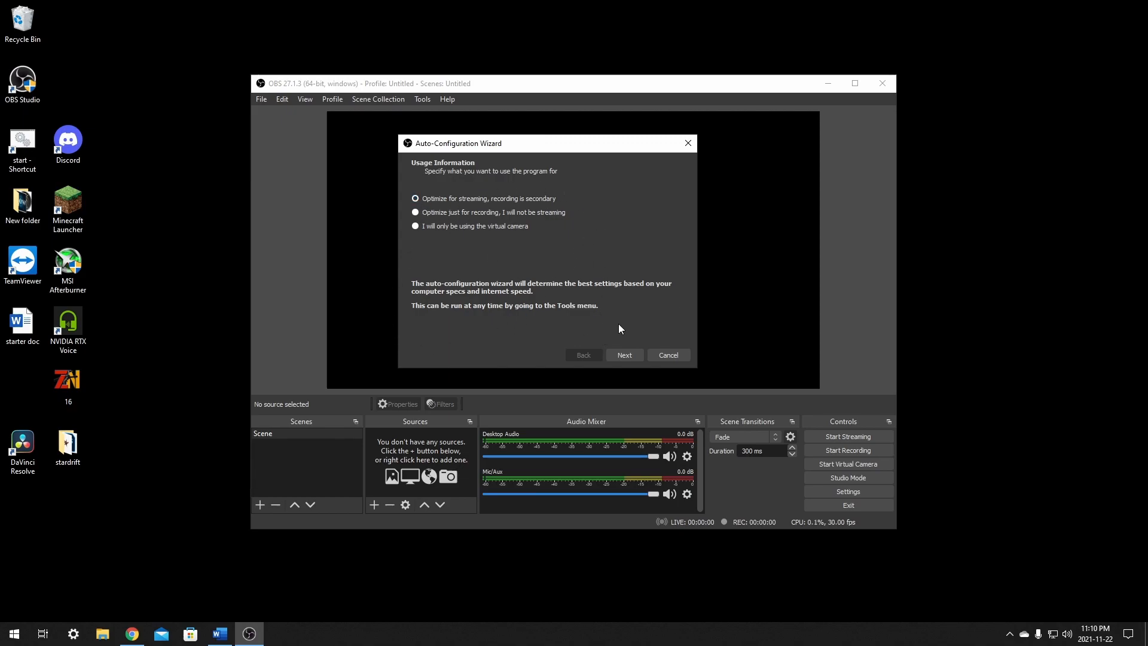
pyautogui.click(624, 356)
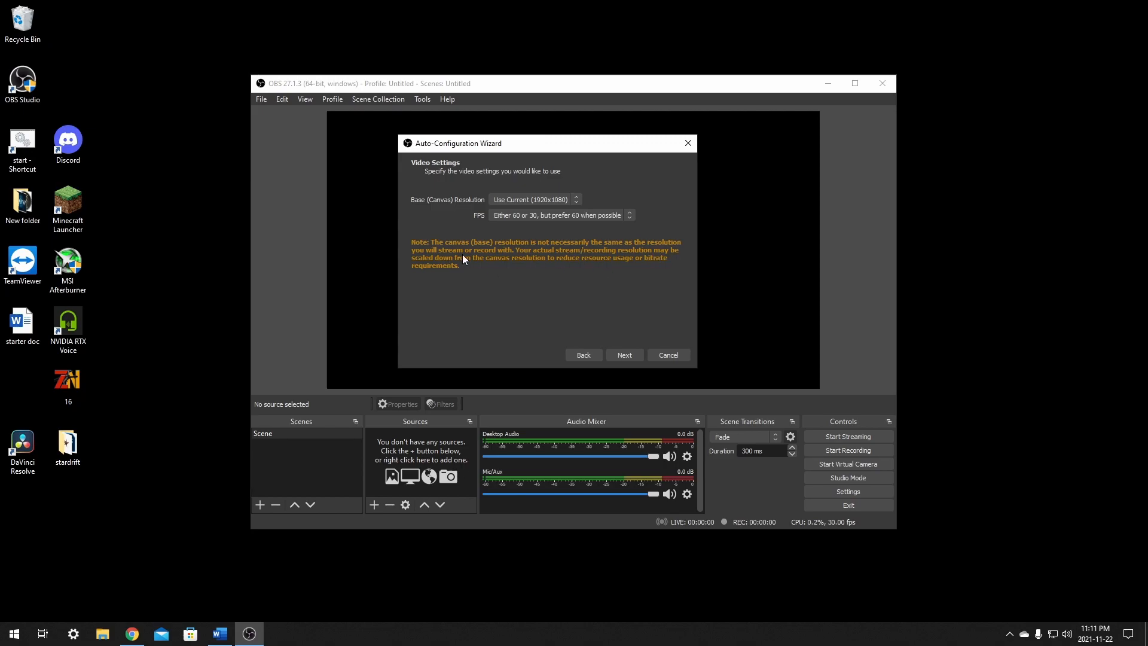
pyautogui.click(623, 356)
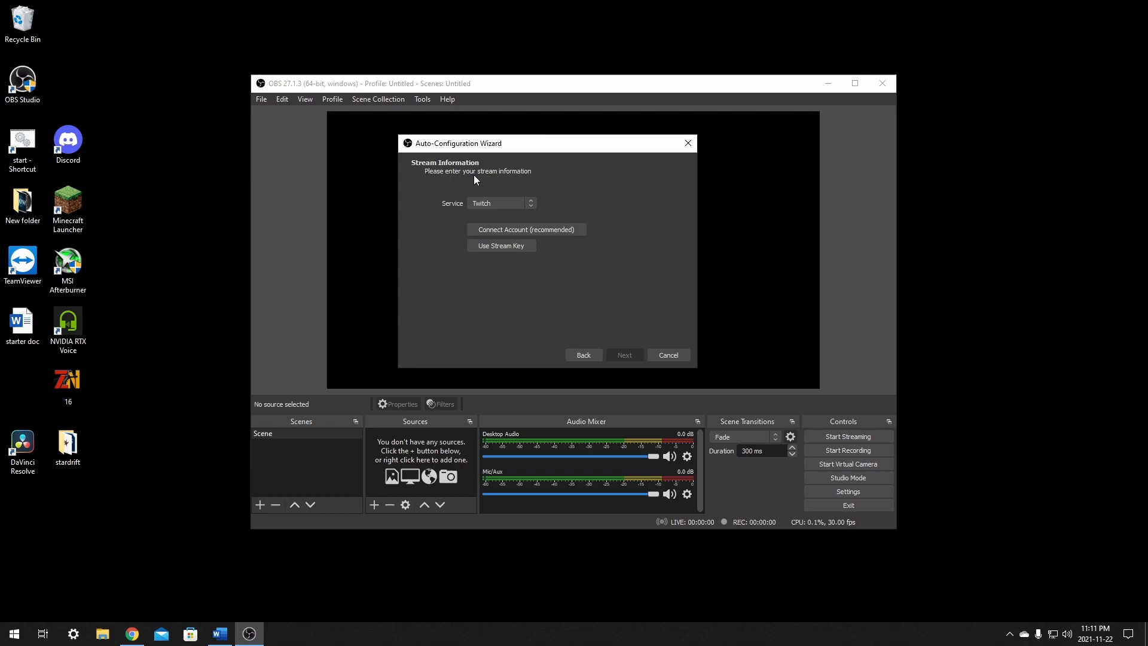
# - Connect the Twitch account as the streaming service, requesting an SMS code, entering the login token and remembering this computer for 30 days
pyautogui.moveTo(566, 144)
pyautogui.mouseDown()
pyautogui.moveTo(554, 131)
pyautogui.moveTo(562, 139)
pyautogui.mouseUp()
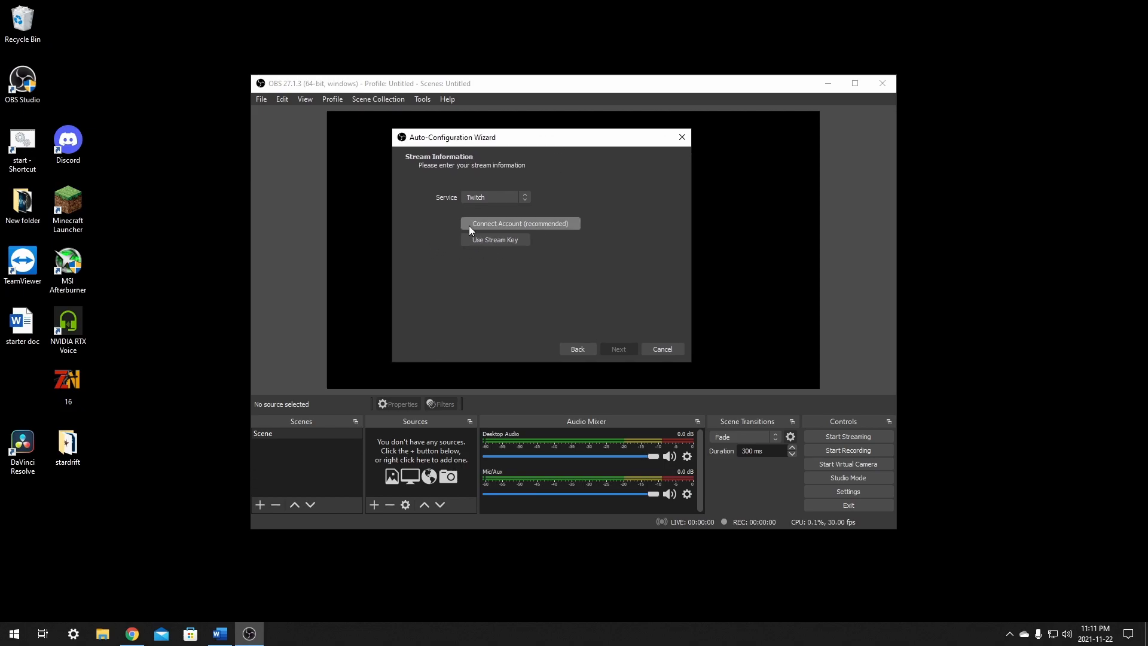
pyautogui.click(513, 224)
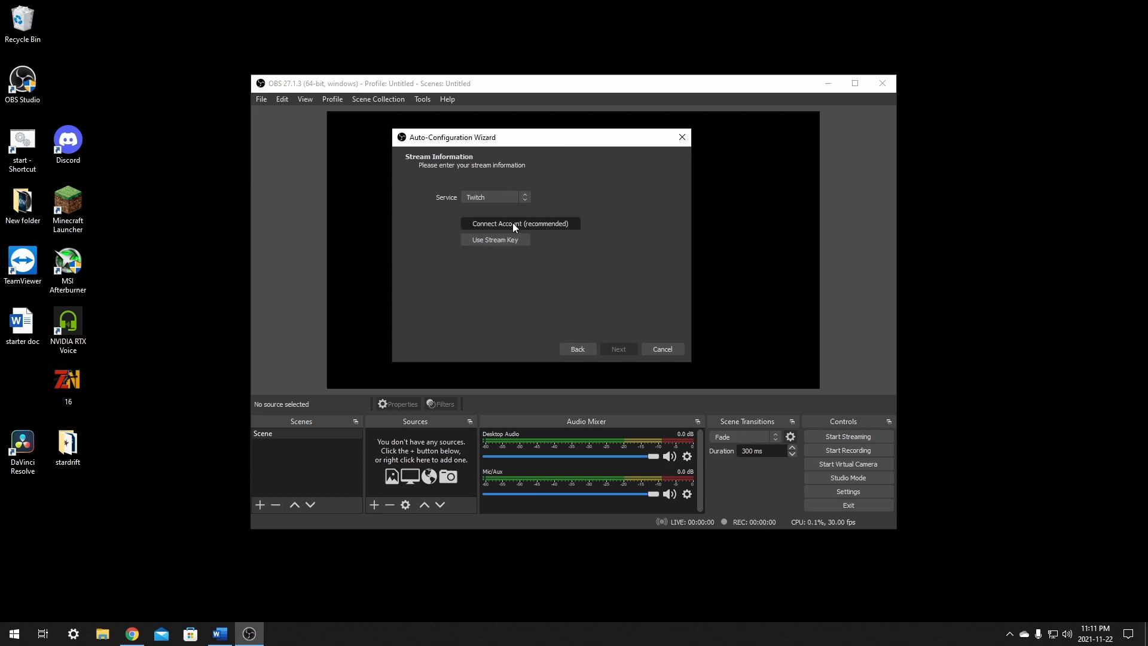
pyautogui.moveTo(555, 42); pyautogui.dragTo(567, 83)
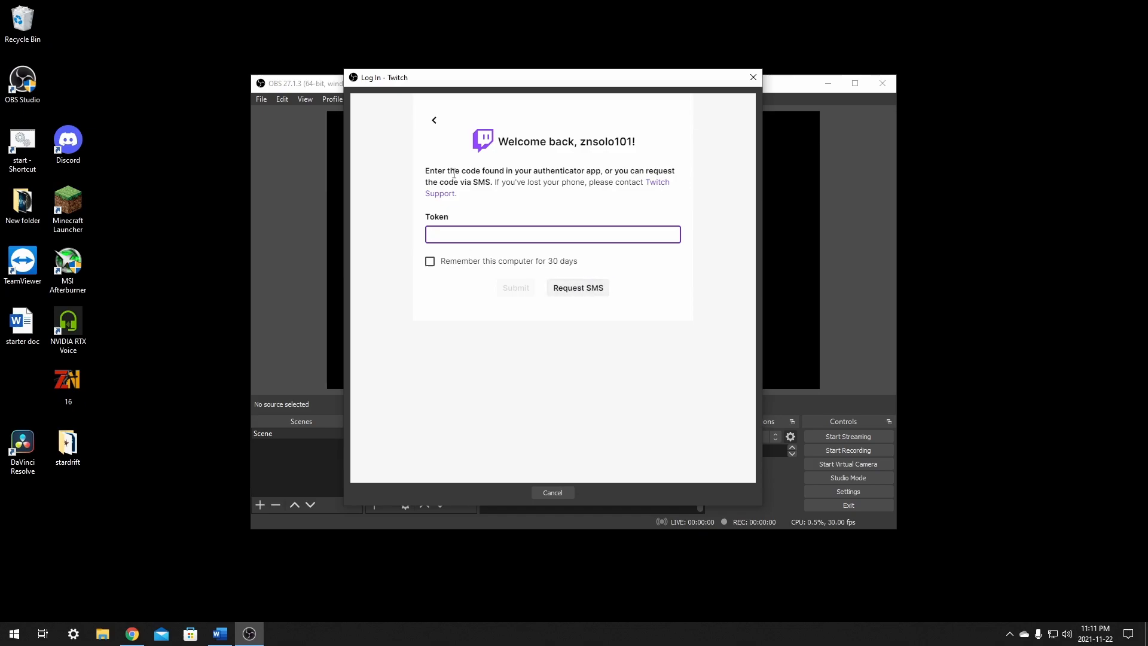
pyautogui.click(583, 289)
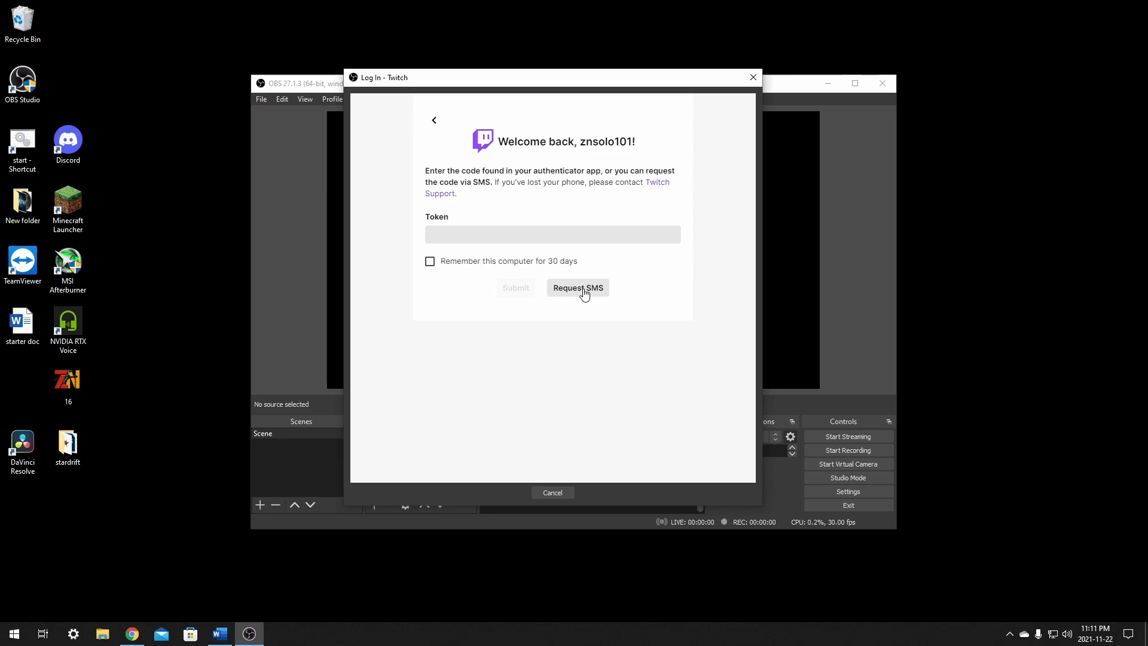
pyautogui.click(492, 234)
pyautogui.click(430, 261)
pyautogui.click(461, 237)
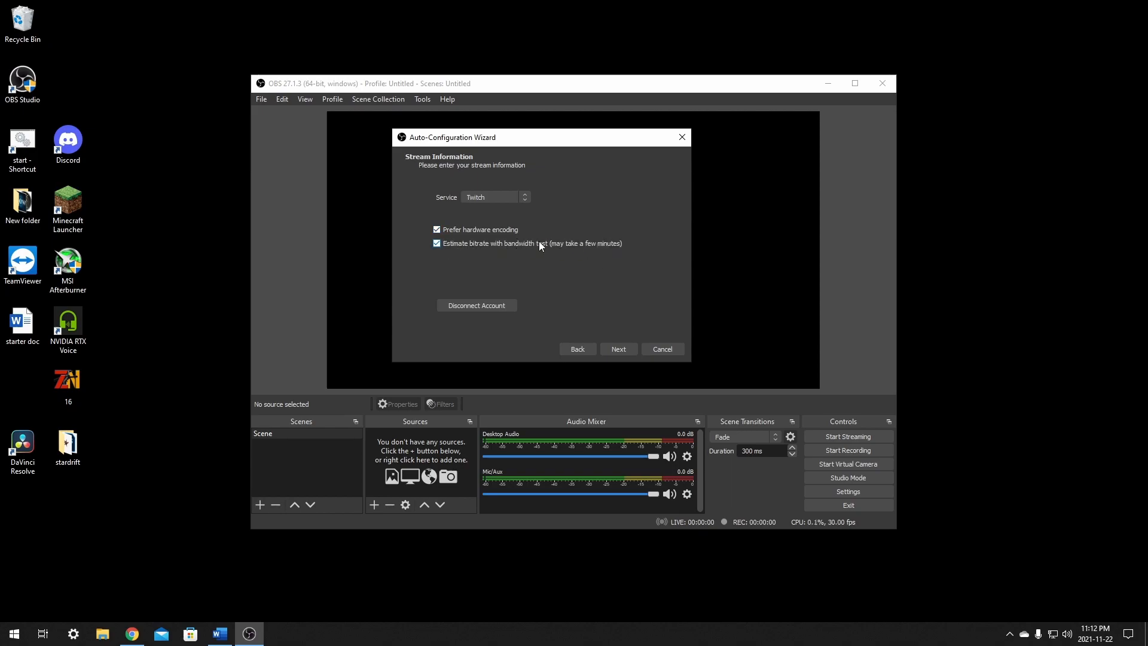
# - Run the wizard's bandwidth test with the hardware encoding preference turned off and apply the recommended settings
pyautogui.click(437, 230)
pyautogui.click(620, 350)
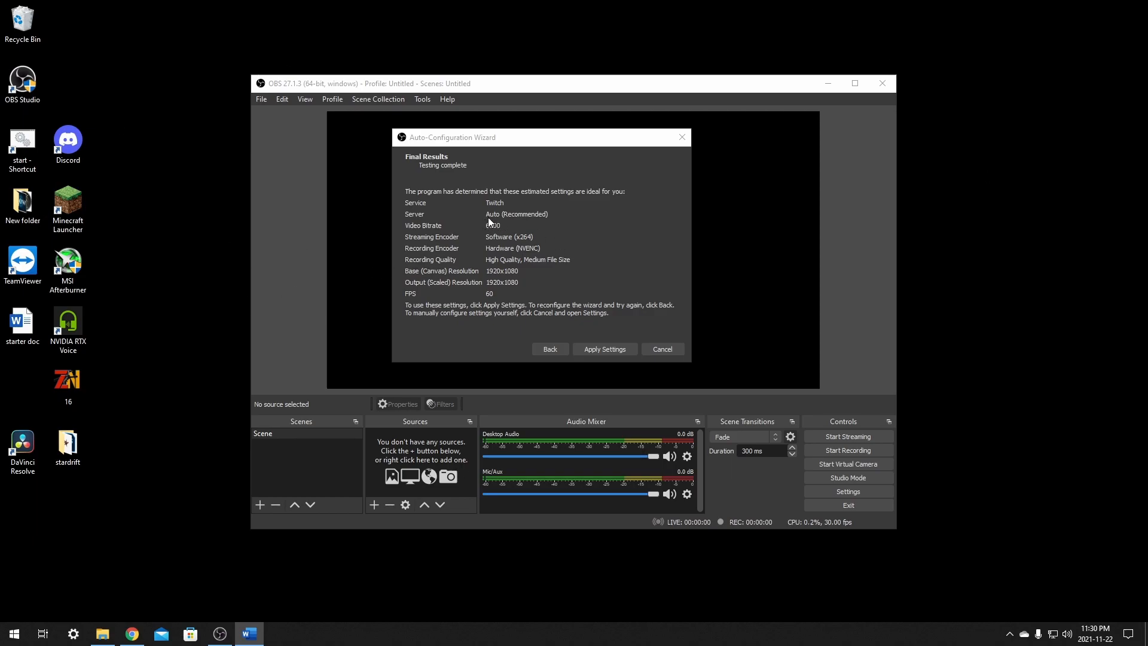
pyautogui.moveTo(541, 142); pyautogui.dragTo(565, 144)
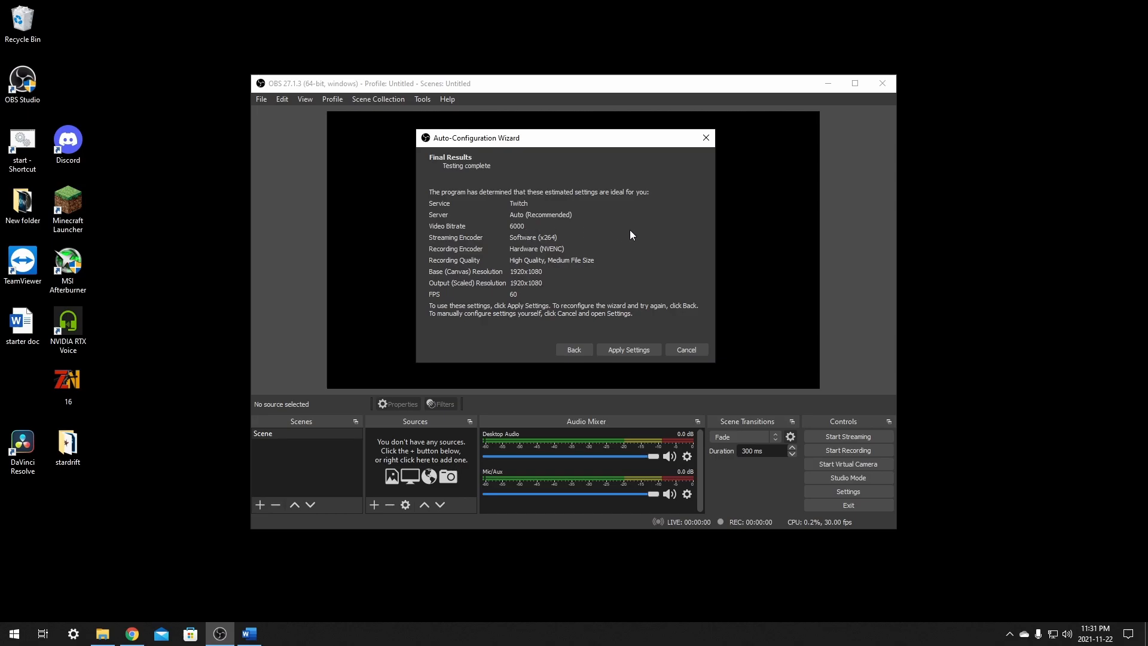
pyautogui.click(633, 350)
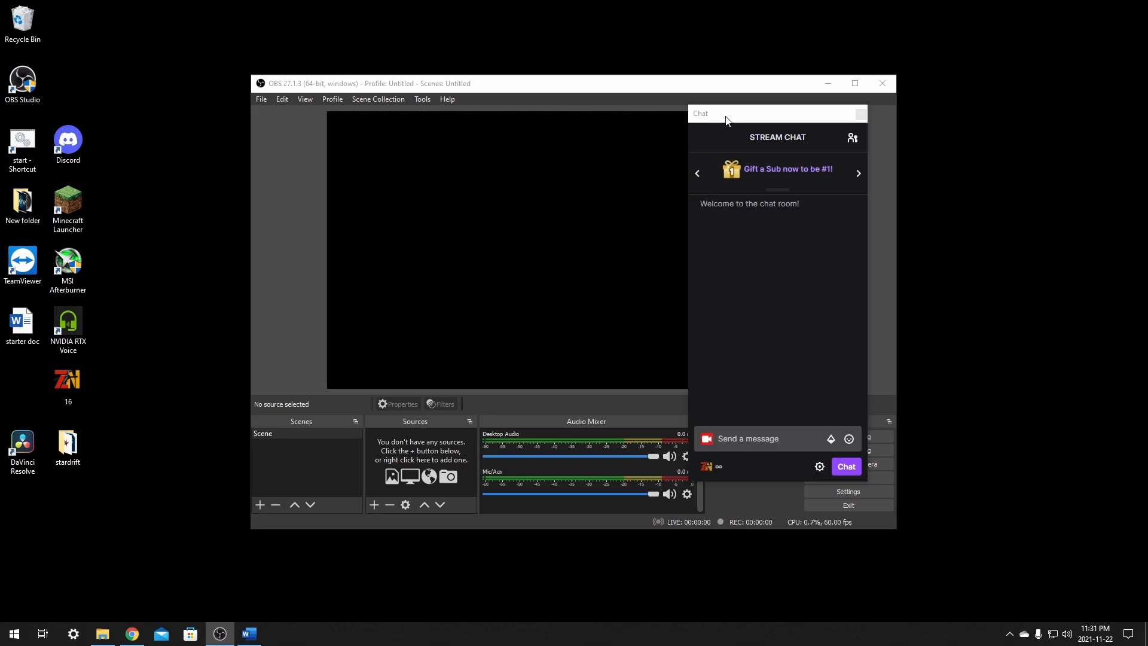
# - Dock the floating Chat window to the right of the preview and the Stream Information window to its left
pyautogui.moveTo(750, 112); pyautogui.dragTo(883, 188)
pyautogui.moveTo(349, 111); pyautogui.dragTo(2, 158)
pyautogui.doubleClick(535, 85)
pyautogui.moveTo(540, 5); pyautogui.dragTo(522, 85)
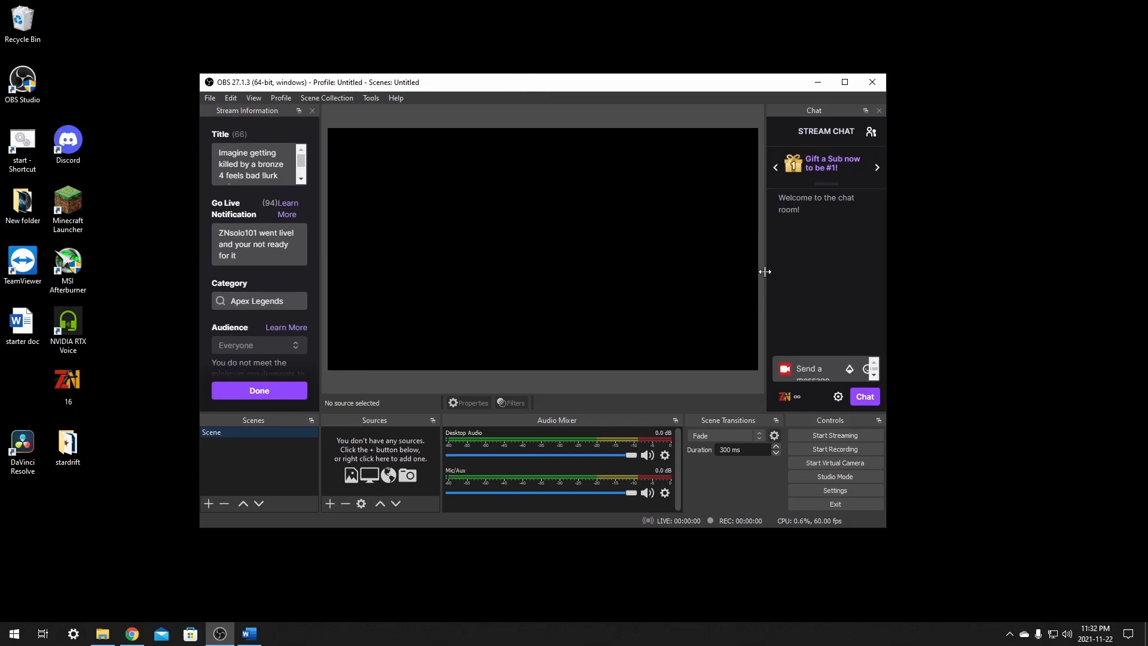
# - Widen the OBS Studio window and enlarge the docked Chat and Stream Information panels beside the preview
pyautogui.moveTo(886, 295); pyautogui.dragTo(954, 298)
pyautogui.moveTo(834, 297); pyautogui.dragTo(790, 292)
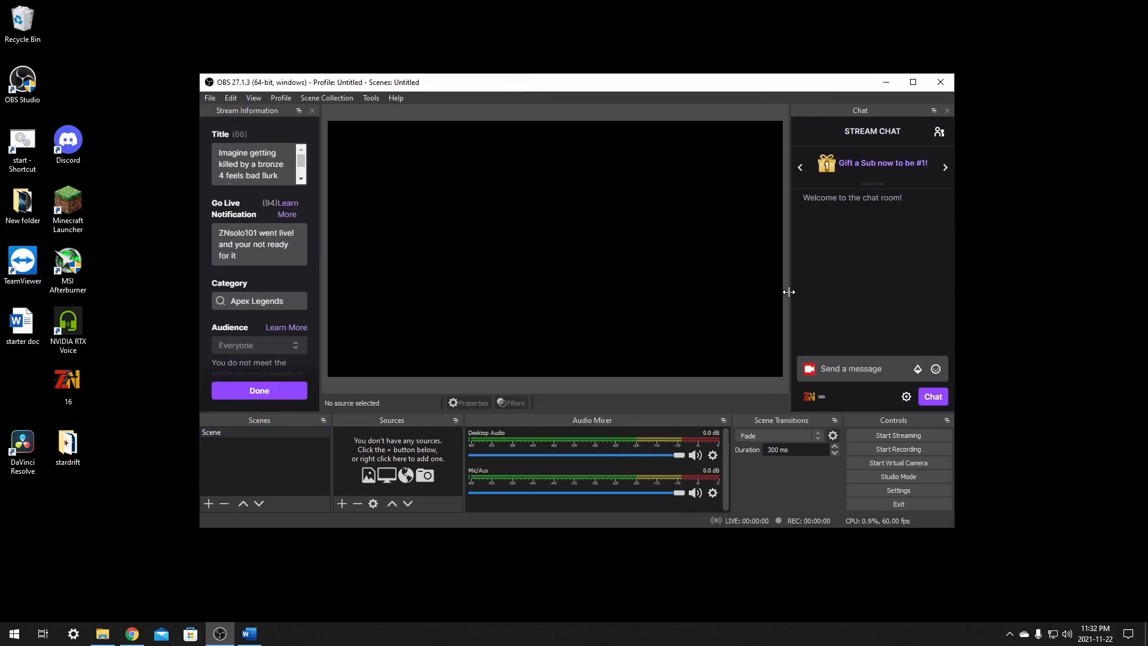
pyautogui.moveTo(320, 286); pyautogui.dragTo(335, 291)
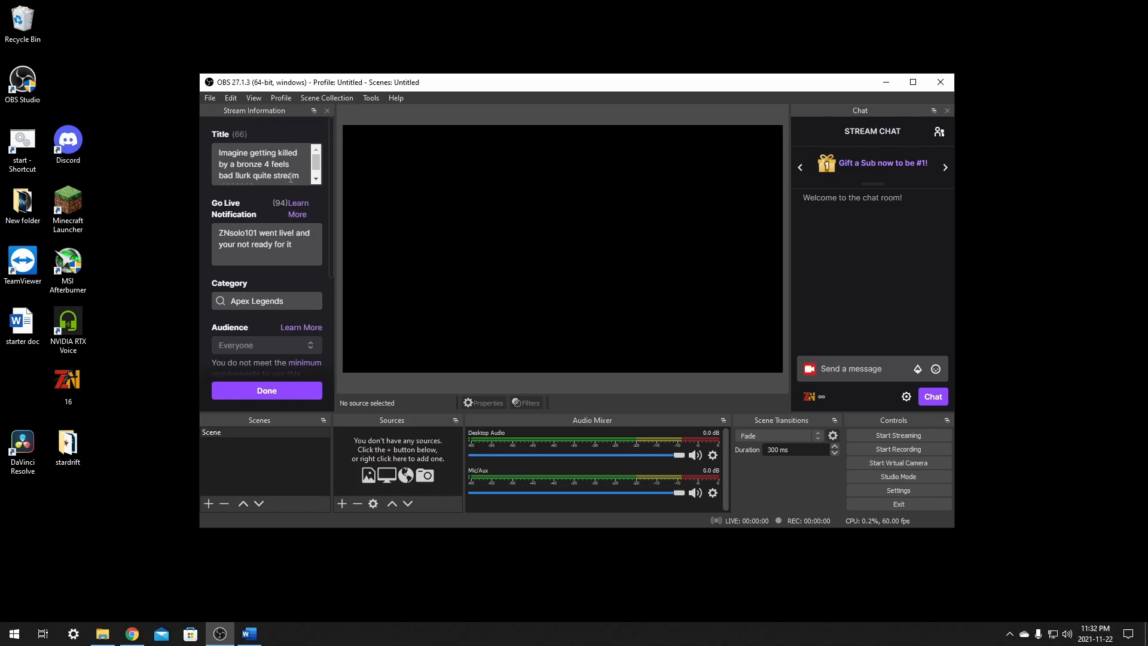
# - Start importing scene collections and allow the automatic search for collections from supported third-party programs
pyautogui.click(319, 98)
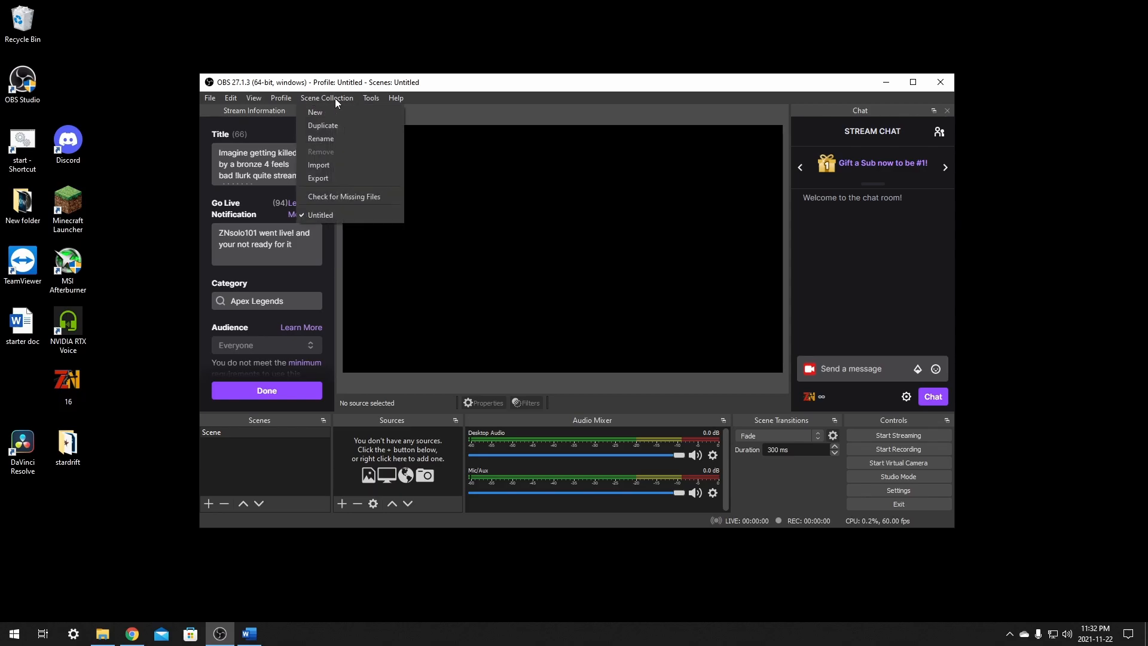
pyautogui.click(321, 167)
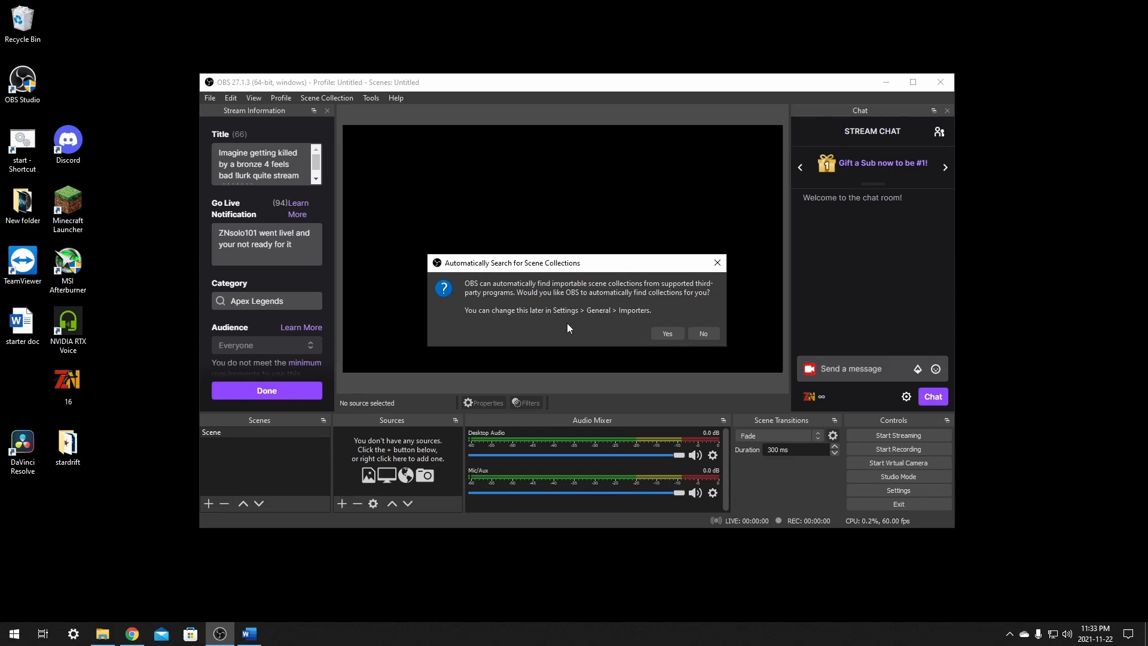
pyautogui.click(666, 333)
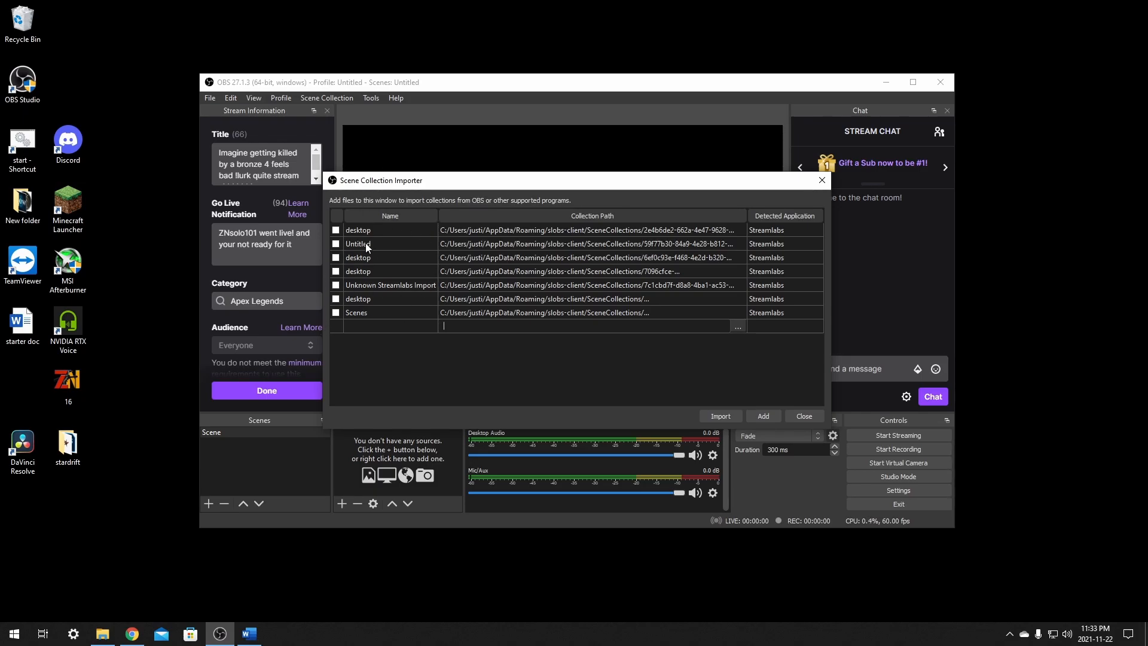
# - Select all the detected Streamlabs scene collections, from the desktop entries through Scenes, and import them
pyautogui.click(336, 243)
pyautogui.click(335, 230)
pyautogui.click(336, 258)
pyautogui.click(335, 271)
pyautogui.click(336, 285)
pyautogui.click(336, 298)
pyautogui.click(335, 312)
pyautogui.click(335, 257)
pyautogui.click(336, 270)
pyautogui.click(335, 284)
pyautogui.click(335, 299)
pyautogui.click(335, 230)
pyautogui.click(335, 257)
pyautogui.click(335, 271)
pyautogui.click(336, 285)
pyautogui.click(336, 298)
pyautogui.click(721, 415)
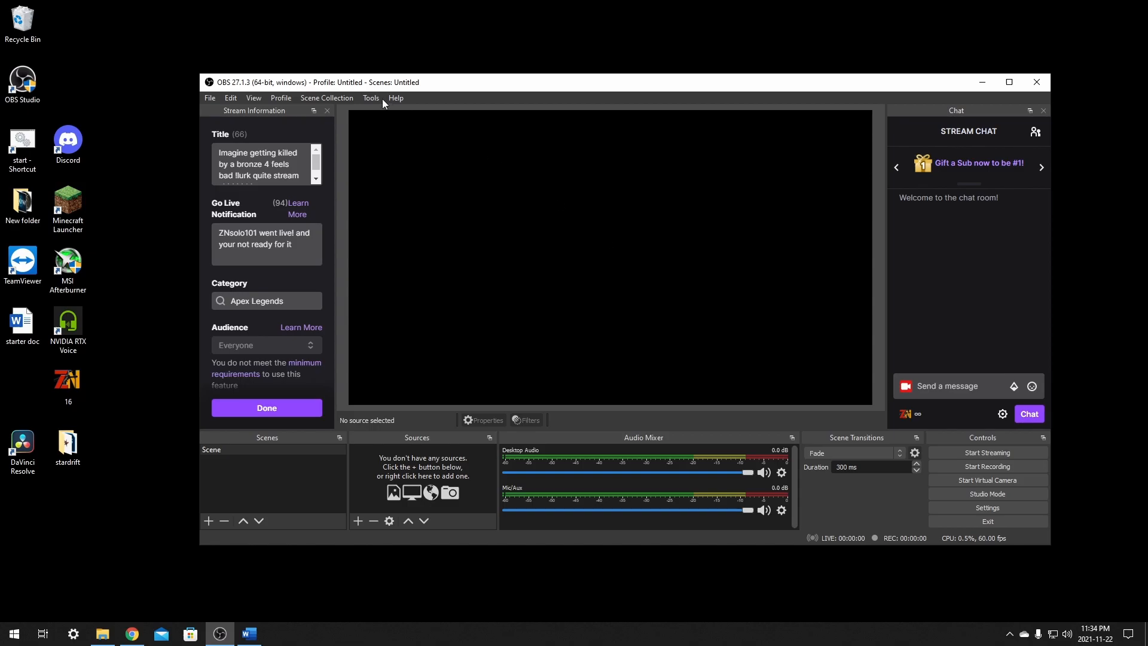
# - Switch through the imported collections desktop, desktop 2, desktop 3 and desktop 4 to examine their scenes and sources
pyautogui.moveTo(378, 84); pyautogui.dragTo(342, 68)
pyautogui.click(293, 81)
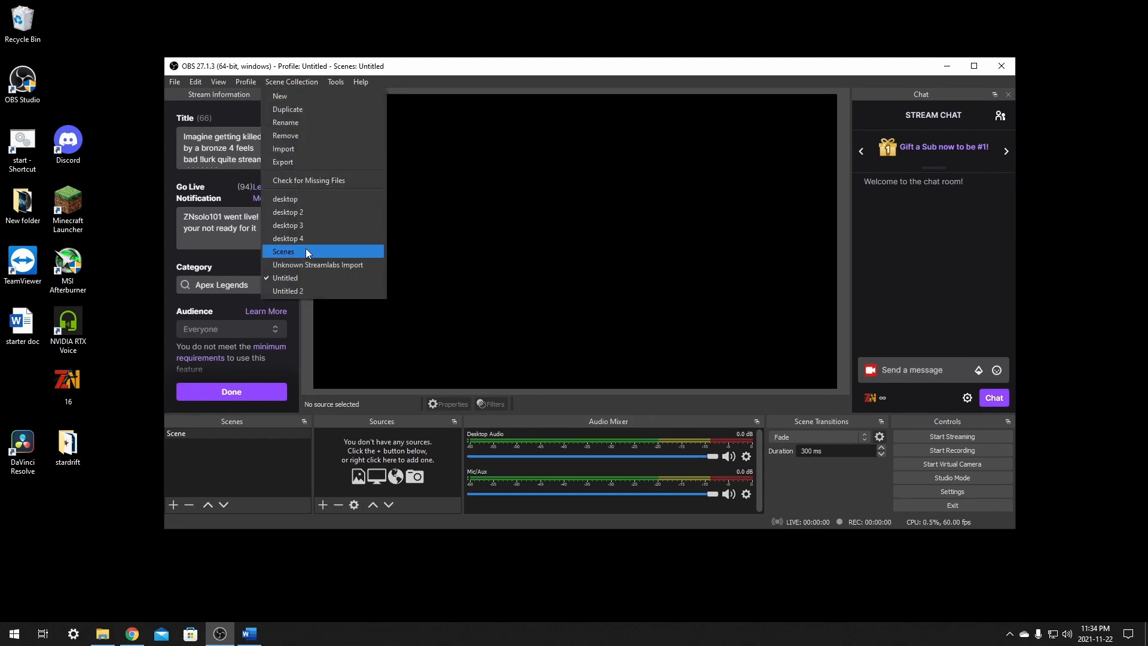
pyautogui.click(313, 200)
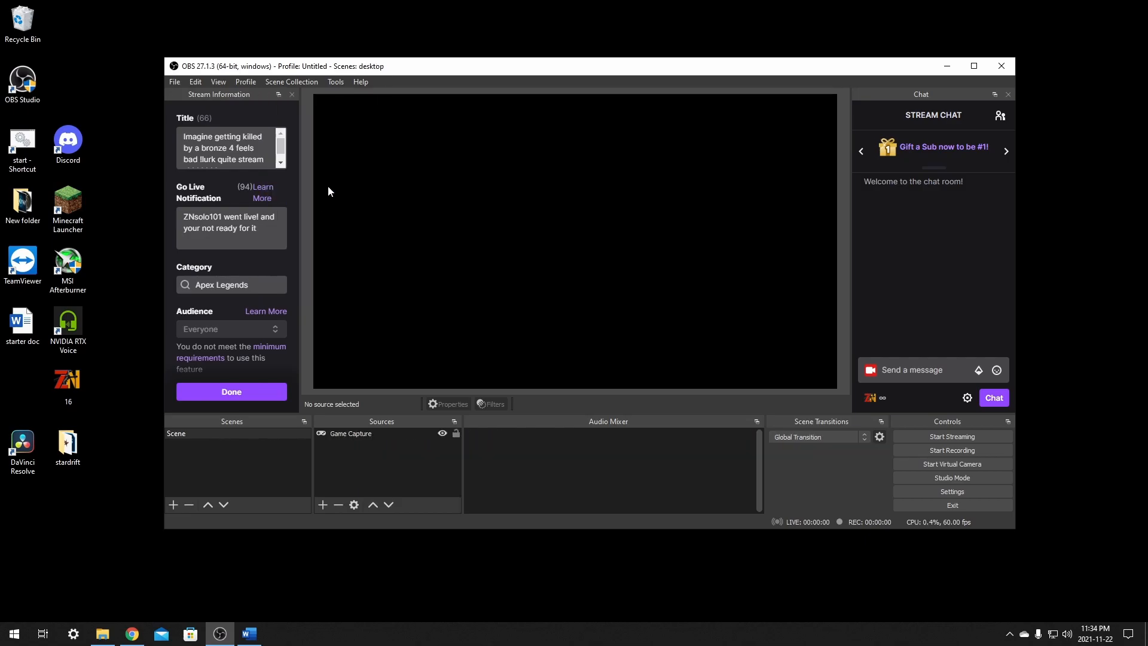
pyautogui.click(285, 82)
pyautogui.click(309, 210)
pyautogui.click(301, 82)
pyautogui.click(296, 225)
pyautogui.click(300, 84)
pyautogui.click(294, 236)
# - Switch through the Scenes, Unknown Streamlabs Import, Untitled and Untitled 2 collections to find the one with the stream scenes
pyautogui.click(294, 80)
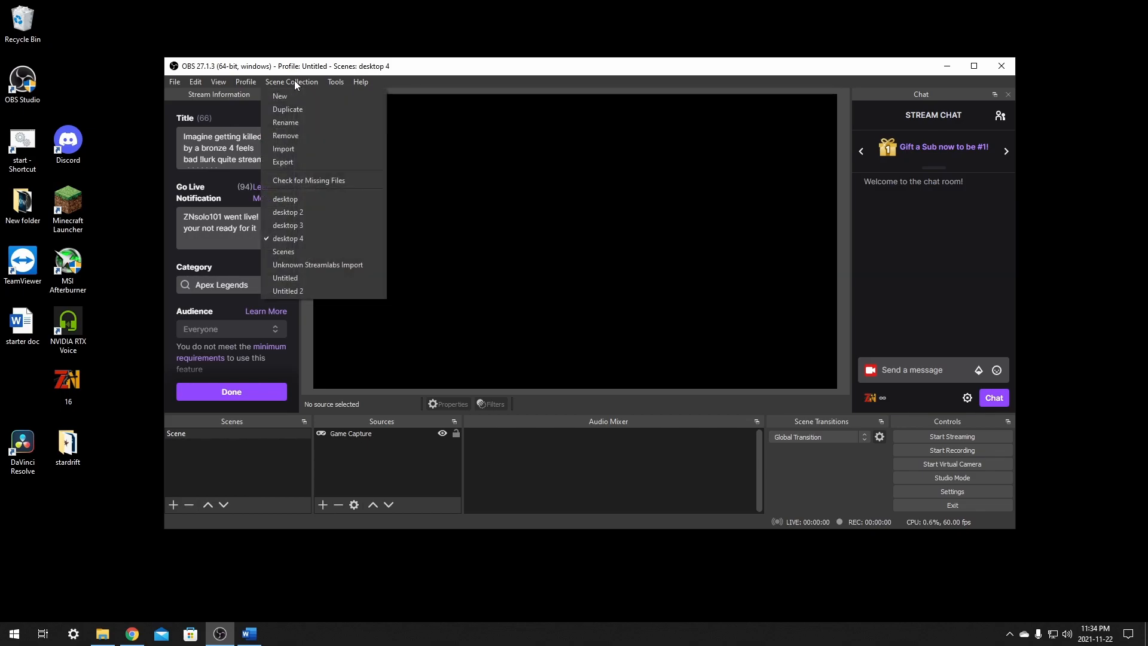
pyautogui.click(289, 250)
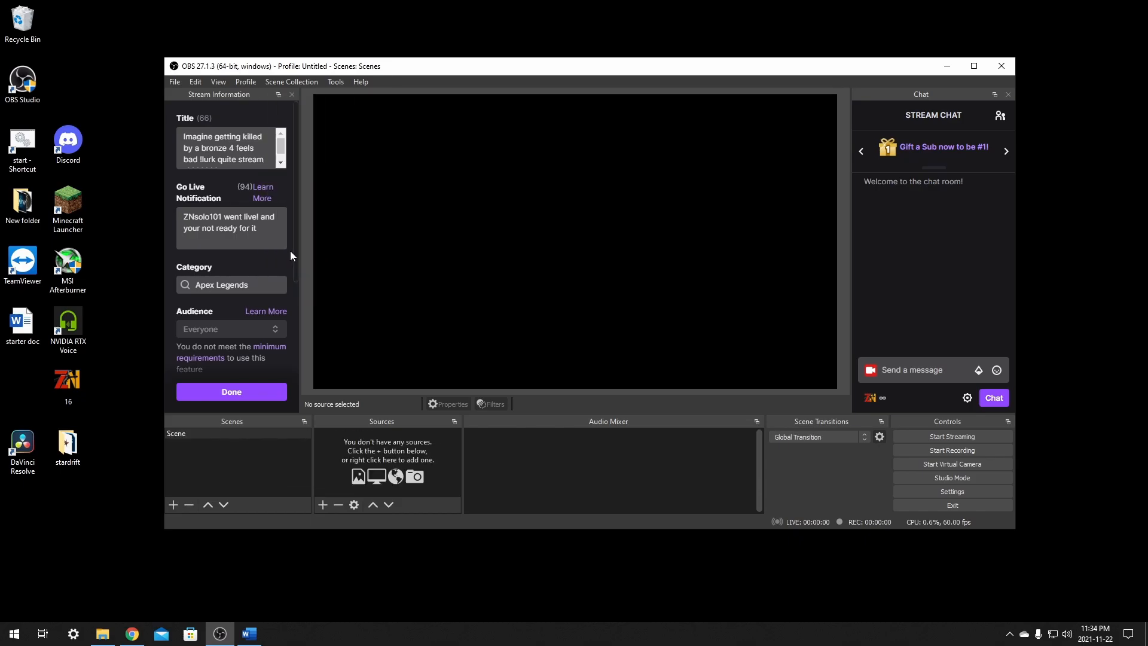
pyautogui.click(289, 83)
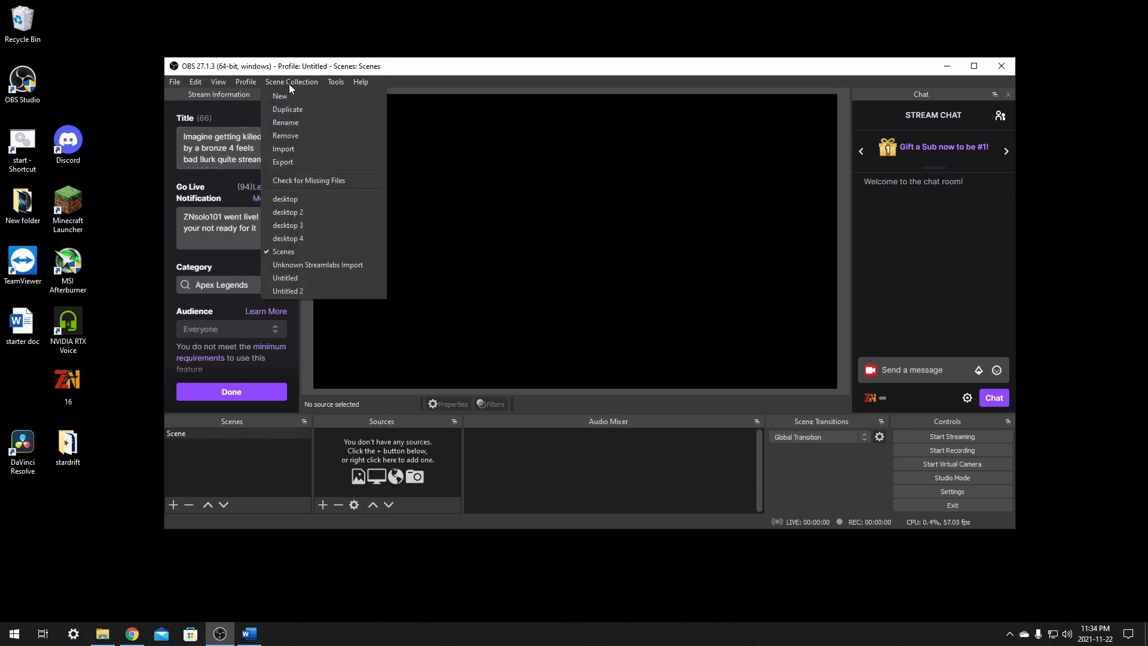
pyautogui.click(312, 266)
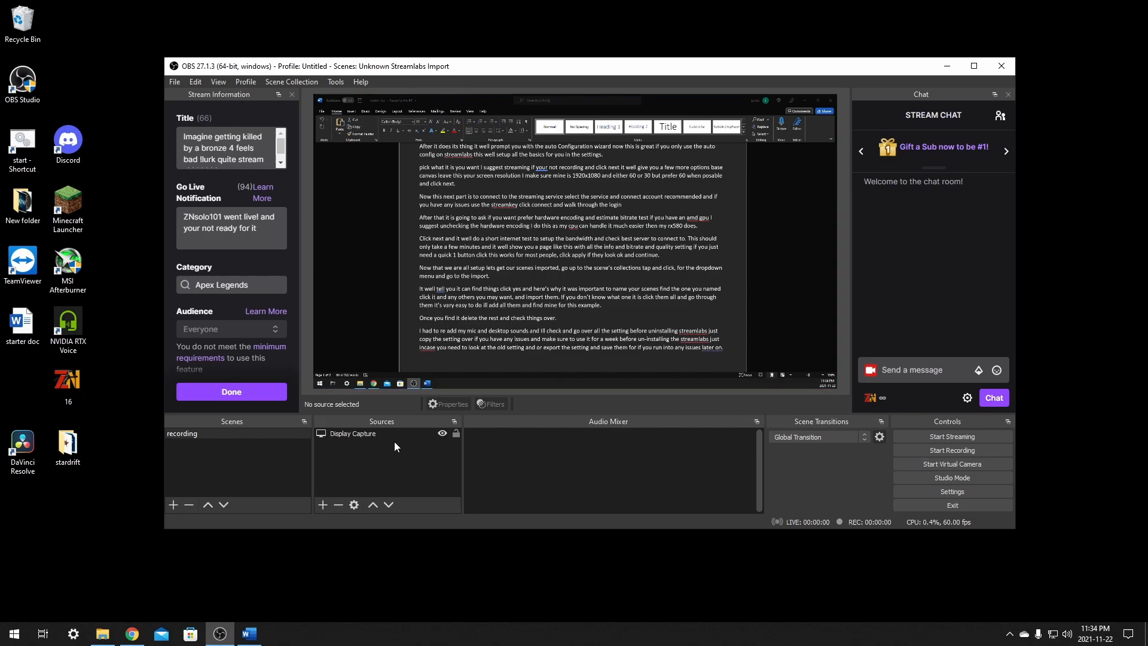
pyautogui.click(255, 84)
pyautogui.moveTo(283, 81)
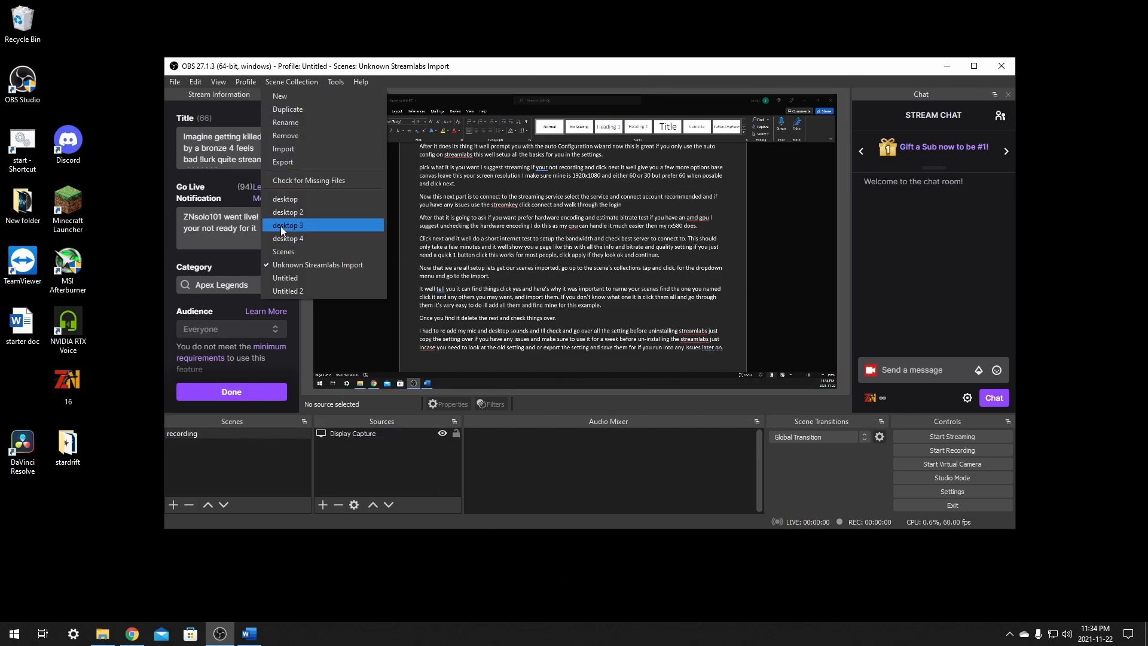
pyautogui.click(276, 280)
pyautogui.click(277, 81)
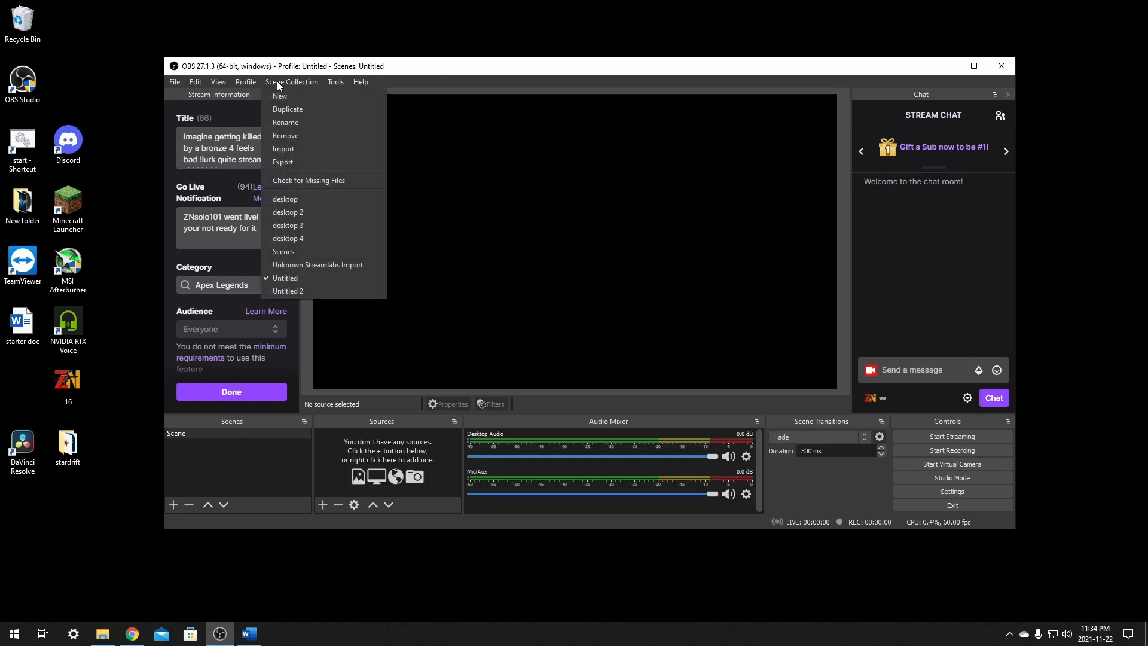
pyautogui.click(291, 292)
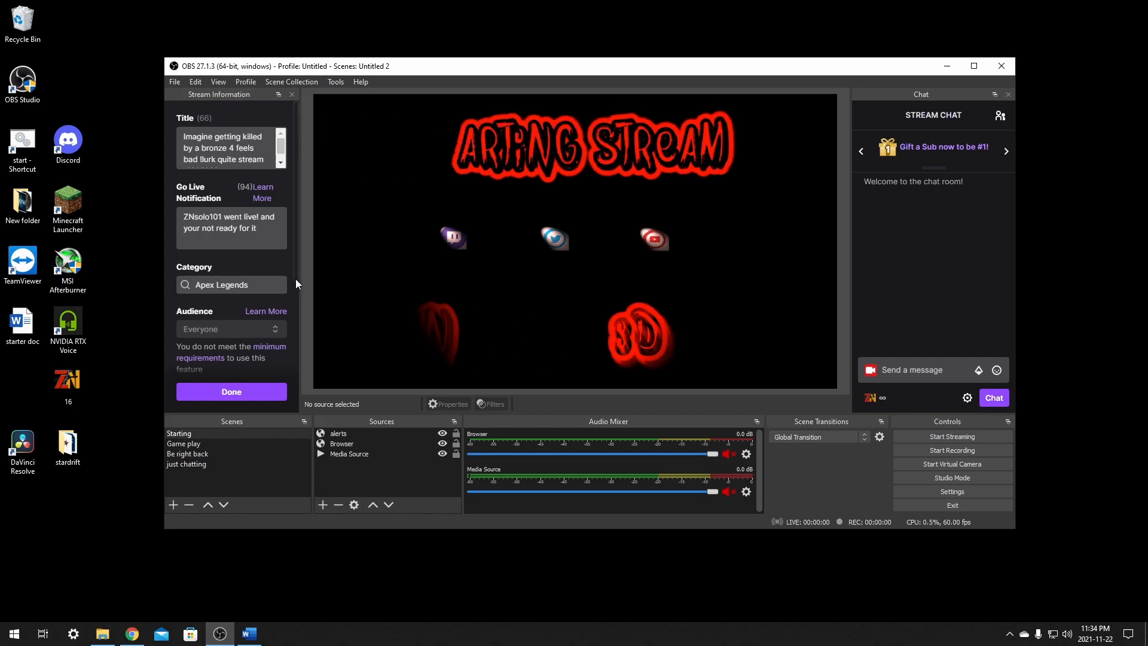
# - Switch to the original Untitled scene collection and remove it
pyautogui.click(299, 83)
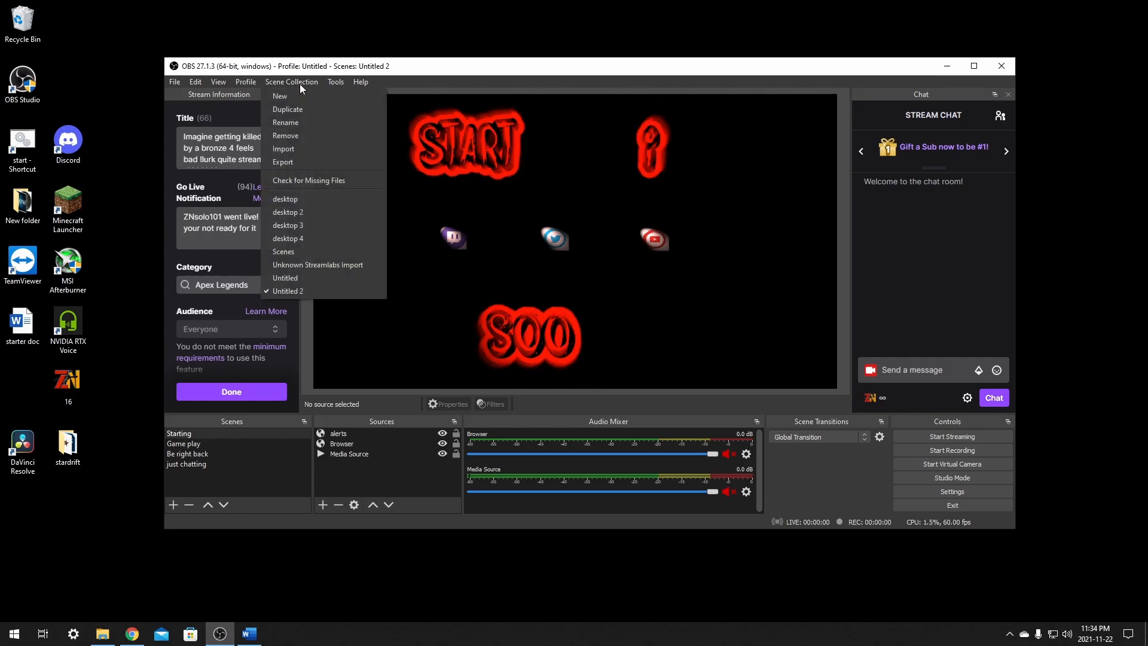
pyautogui.click(292, 277)
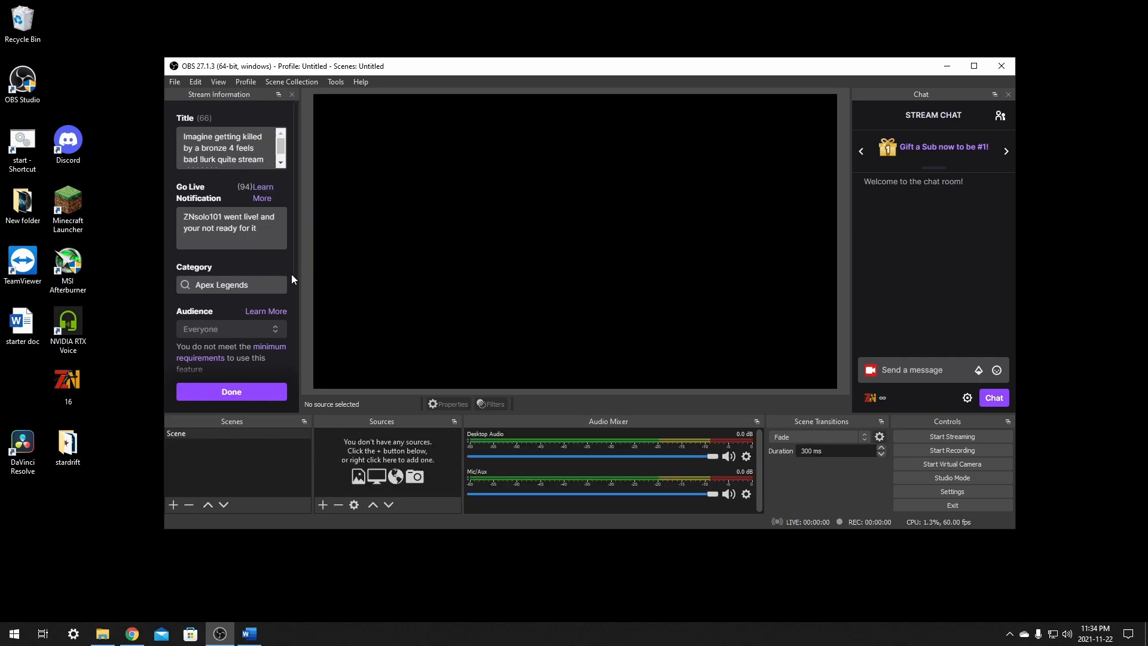
pyautogui.click(296, 82)
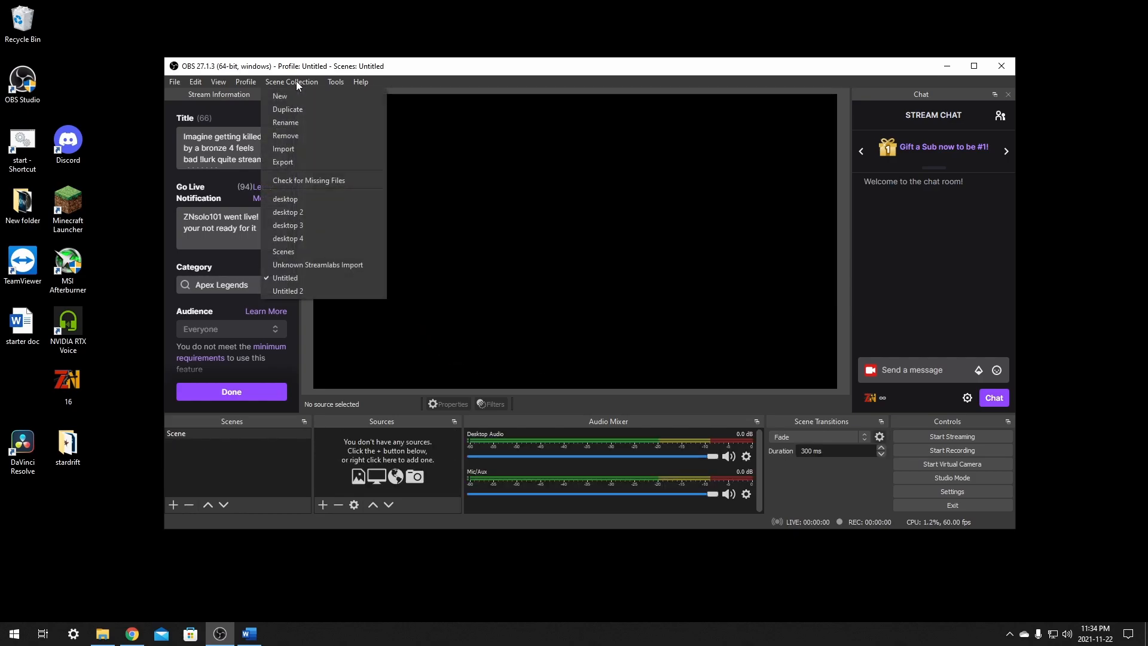
pyautogui.click(301, 135)
pyautogui.click(620, 316)
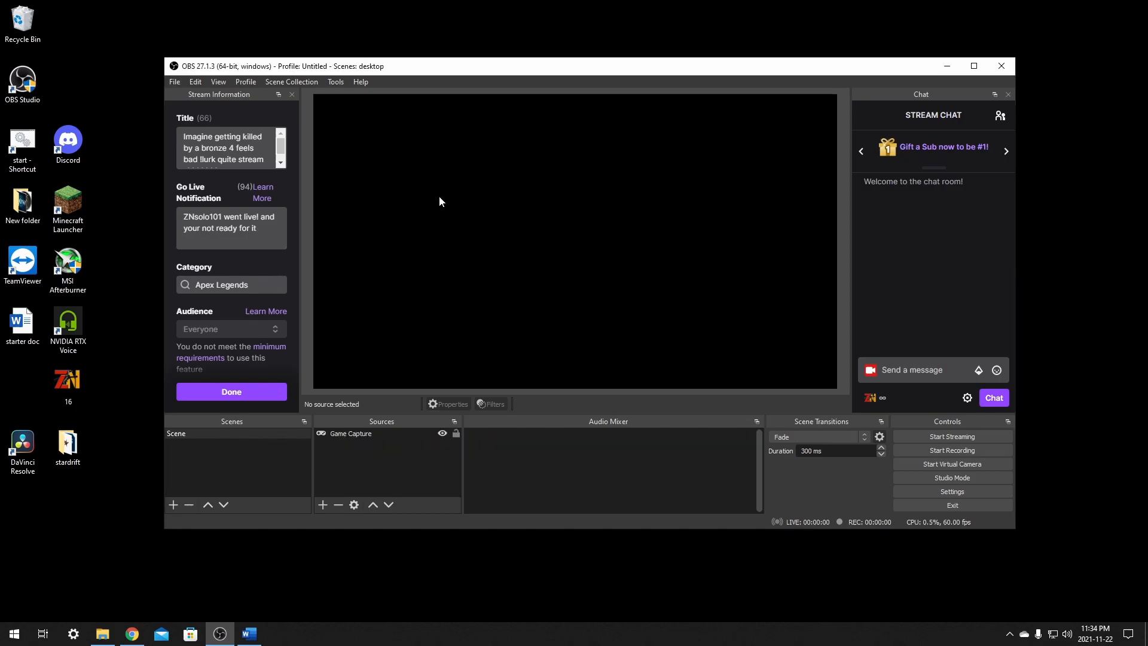
# - Remove the unneeded scene collections desktop, desktop 2 and desktop 3
pyautogui.click(298, 79)
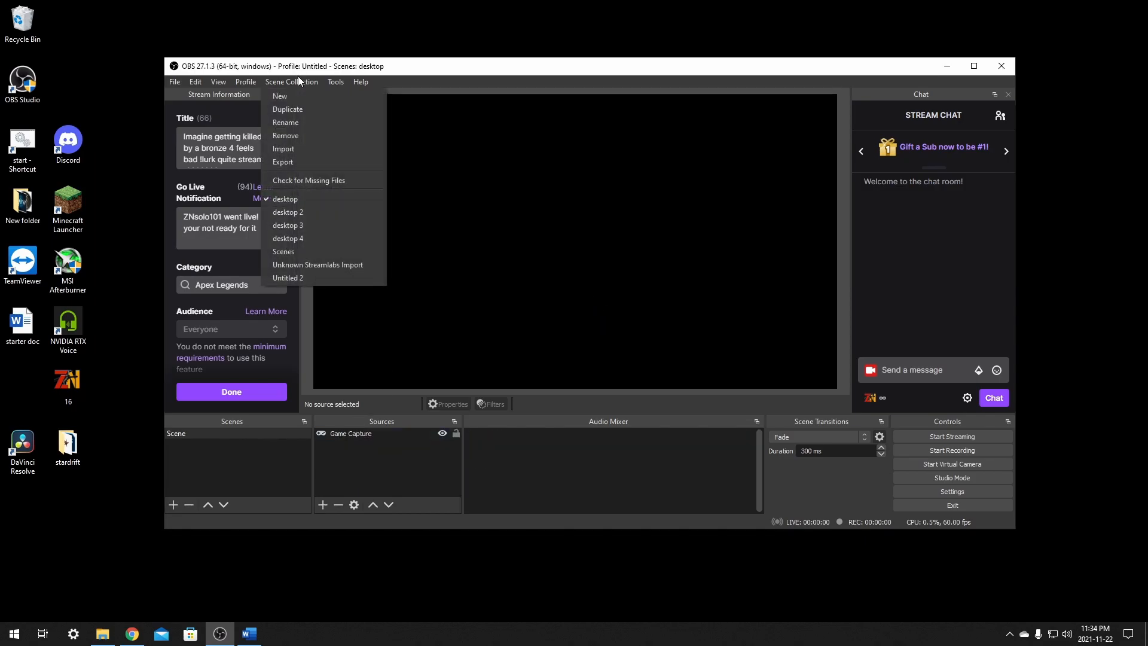
pyautogui.click(309, 137)
pyautogui.click(608, 316)
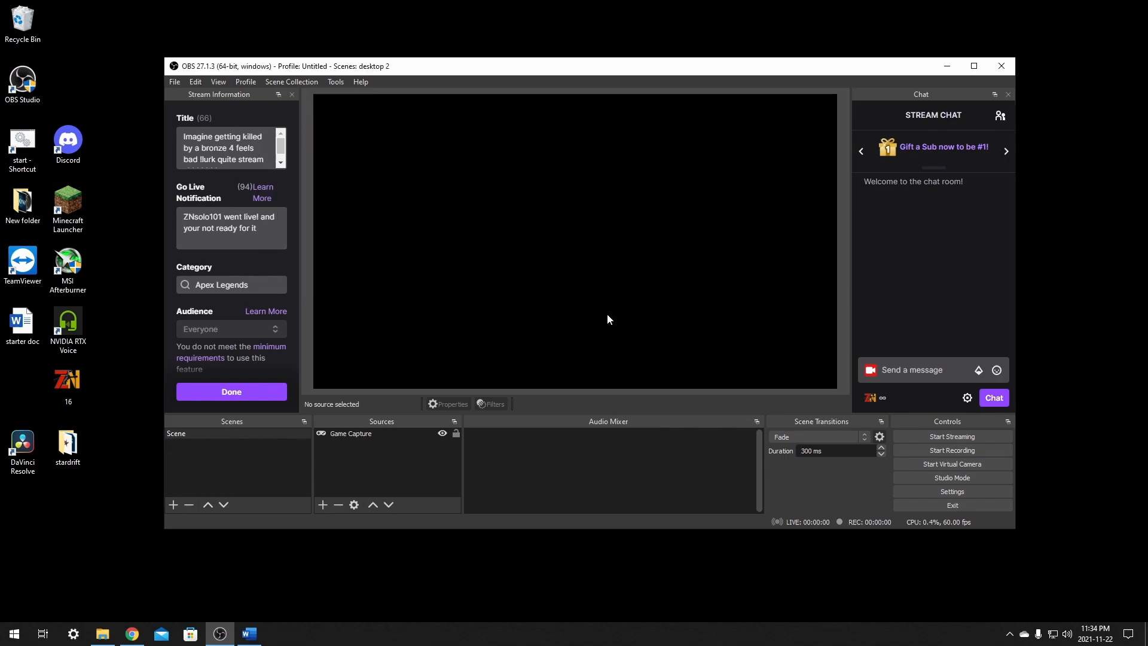
pyautogui.click(291, 82)
pyautogui.click(304, 139)
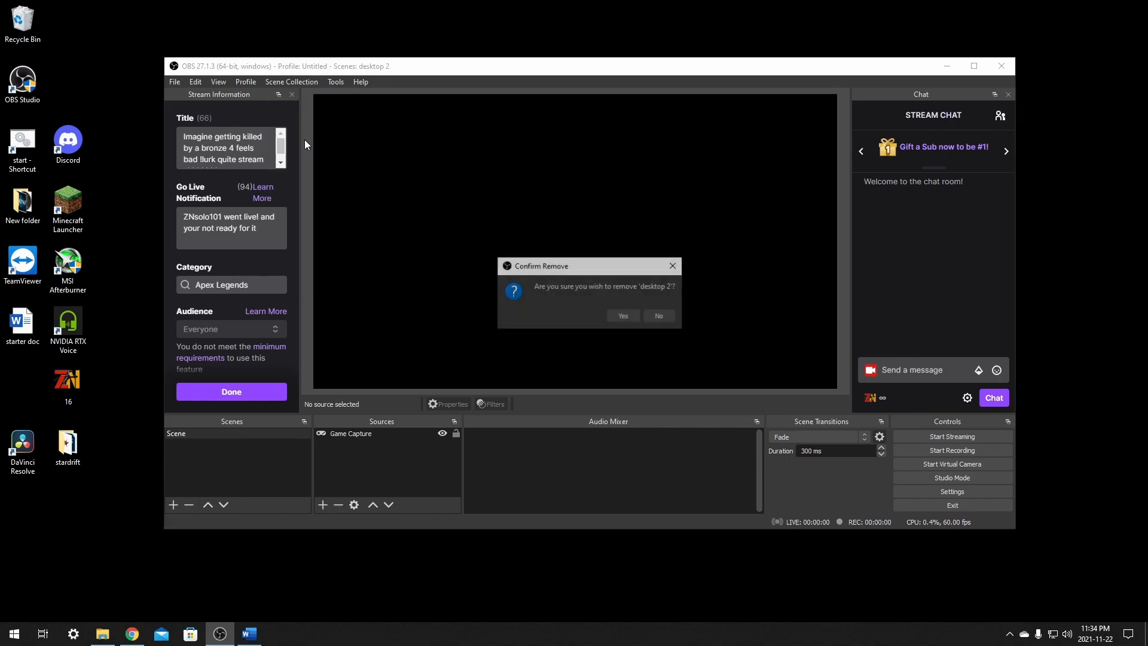
pyautogui.click(622, 317)
pyautogui.click(285, 84)
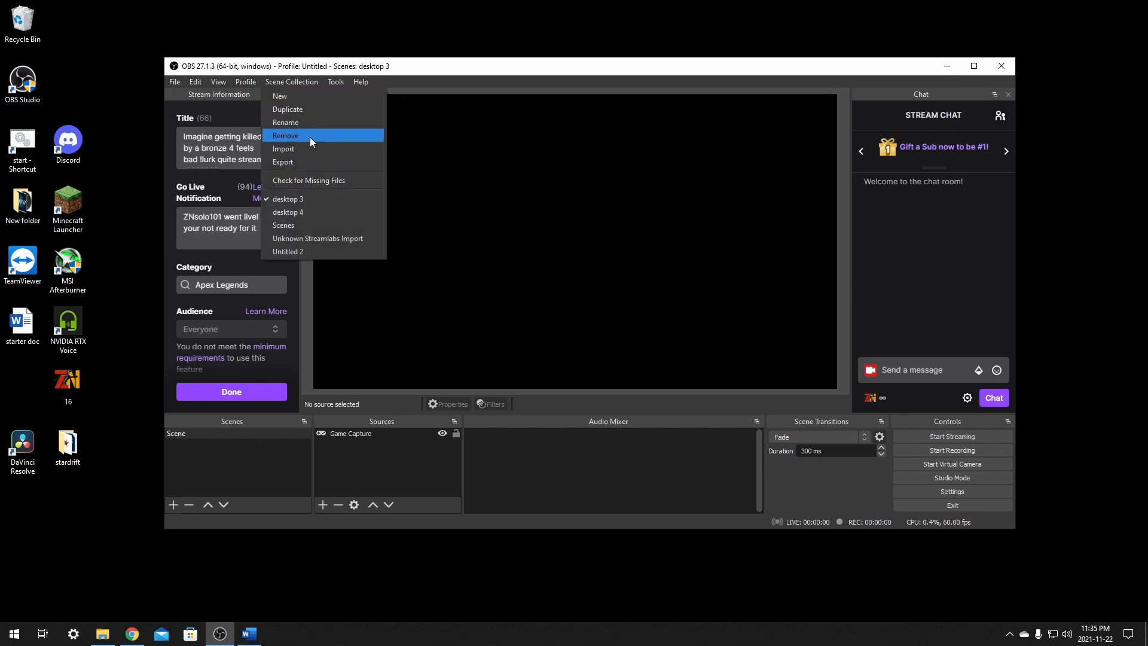
pyautogui.click(310, 137)
pyautogui.click(619, 317)
# - Remove the desktop 4, Scenes and Unknown Streamlabs Import collections, keeping only Untitled 2
pyautogui.click(287, 82)
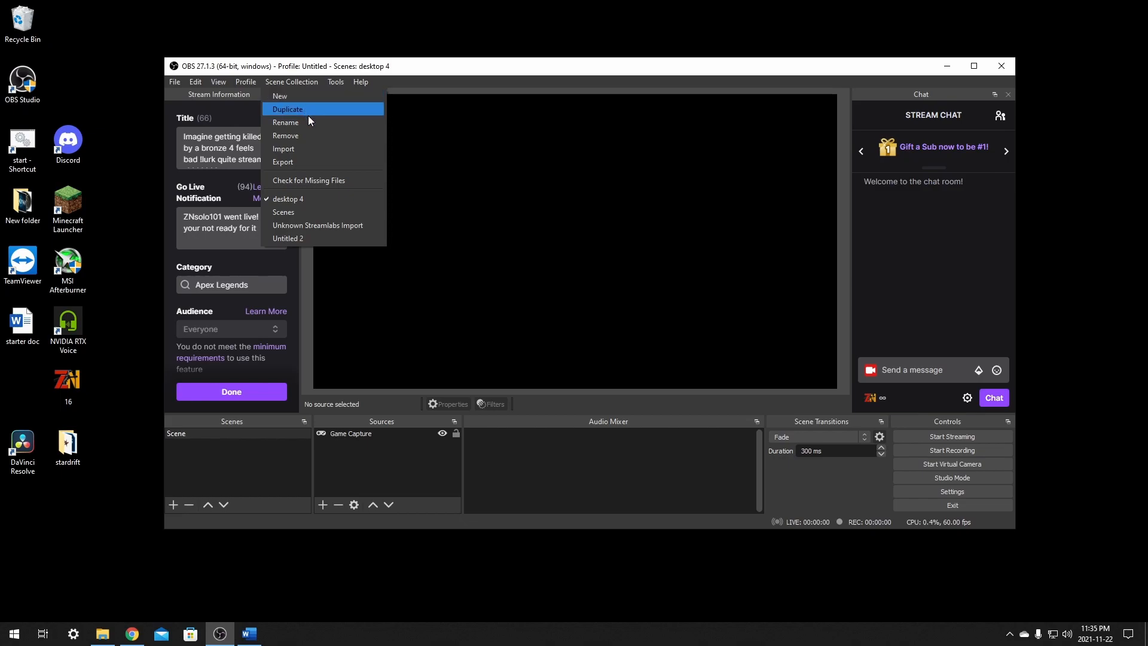
pyautogui.click(303, 135)
pyautogui.click(624, 318)
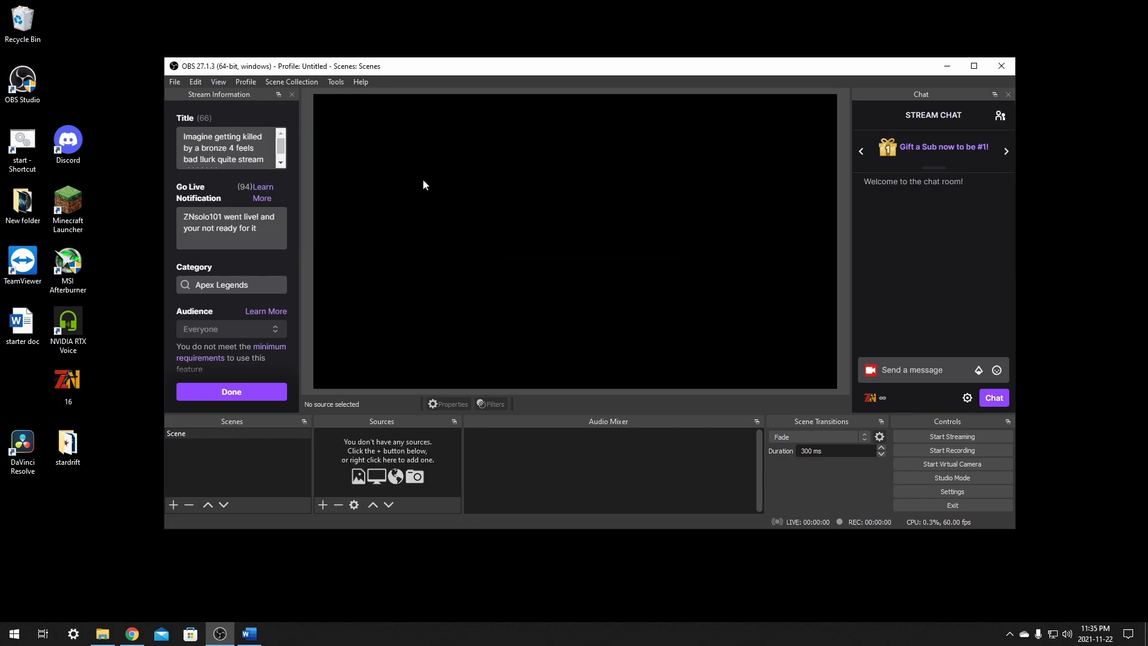
pyautogui.click(281, 82)
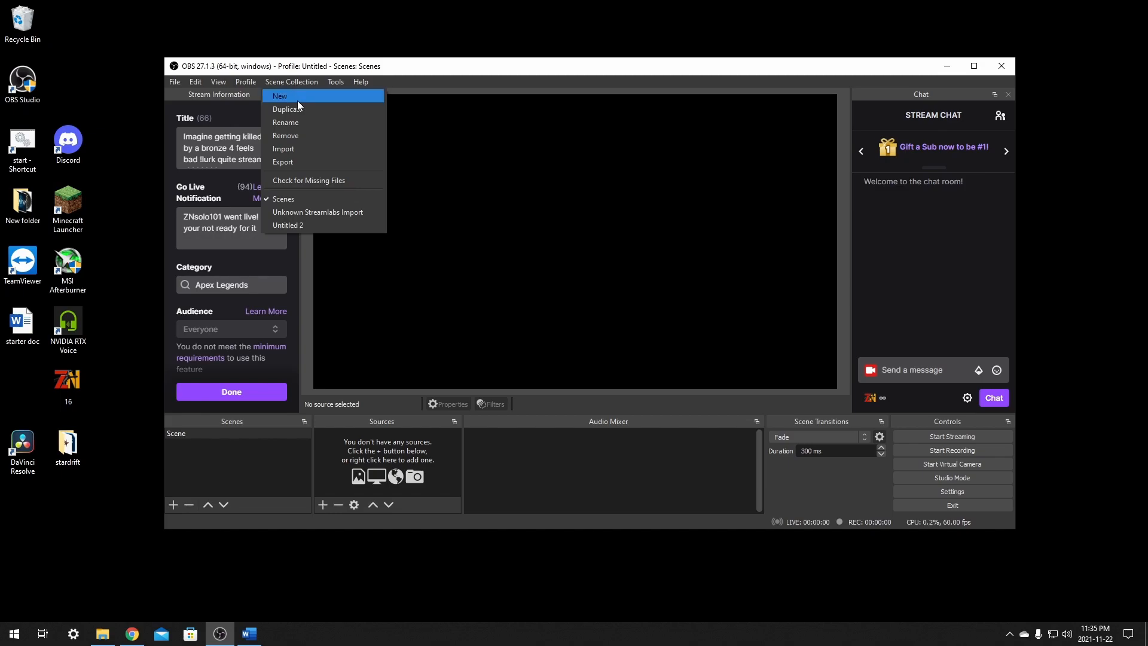
pyautogui.click(300, 136)
pyautogui.click(616, 315)
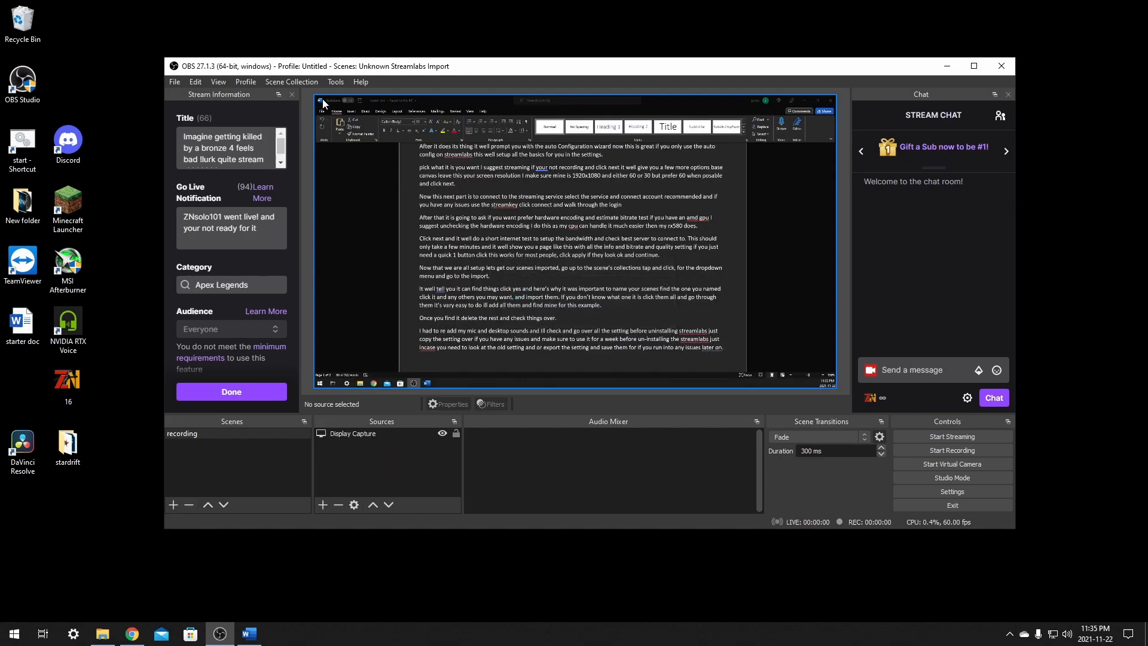
pyautogui.click(256, 85)
pyautogui.moveTo(282, 81)
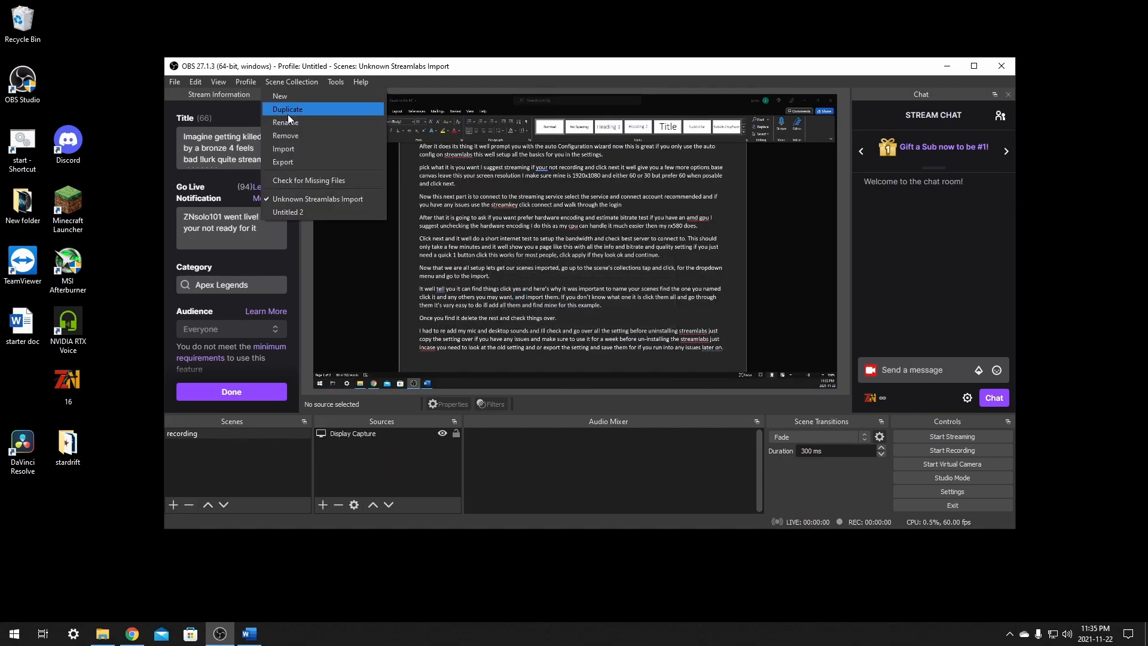
pyautogui.click(295, 134)
pyautogui.click(647, 317)
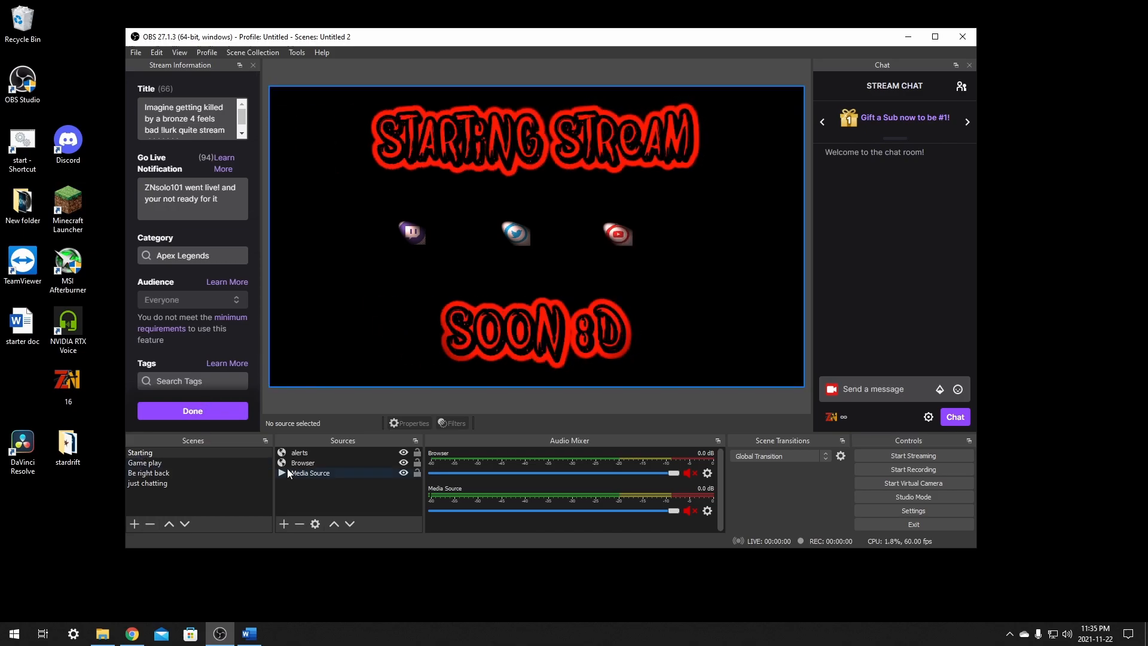
# - Go through the Game play, Be right back and just chatting scenes to check their imported sources, then return to Game play
pyautogui.click(185, 462)
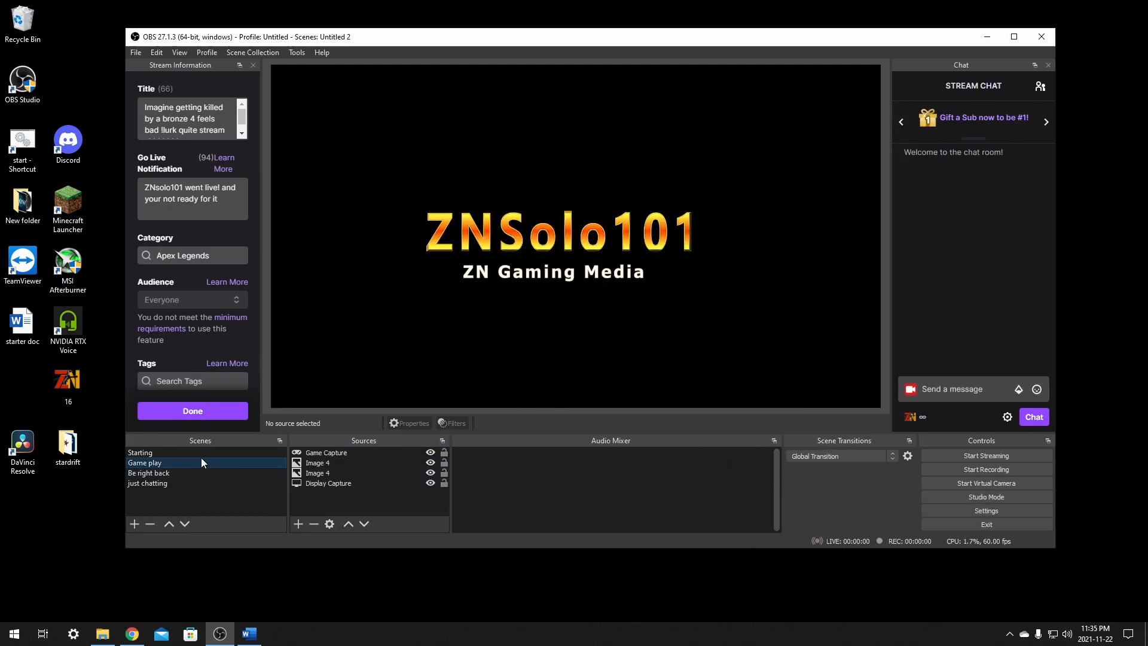
pyautogui.click(159, 476)
pyautogui.click(158, 482)
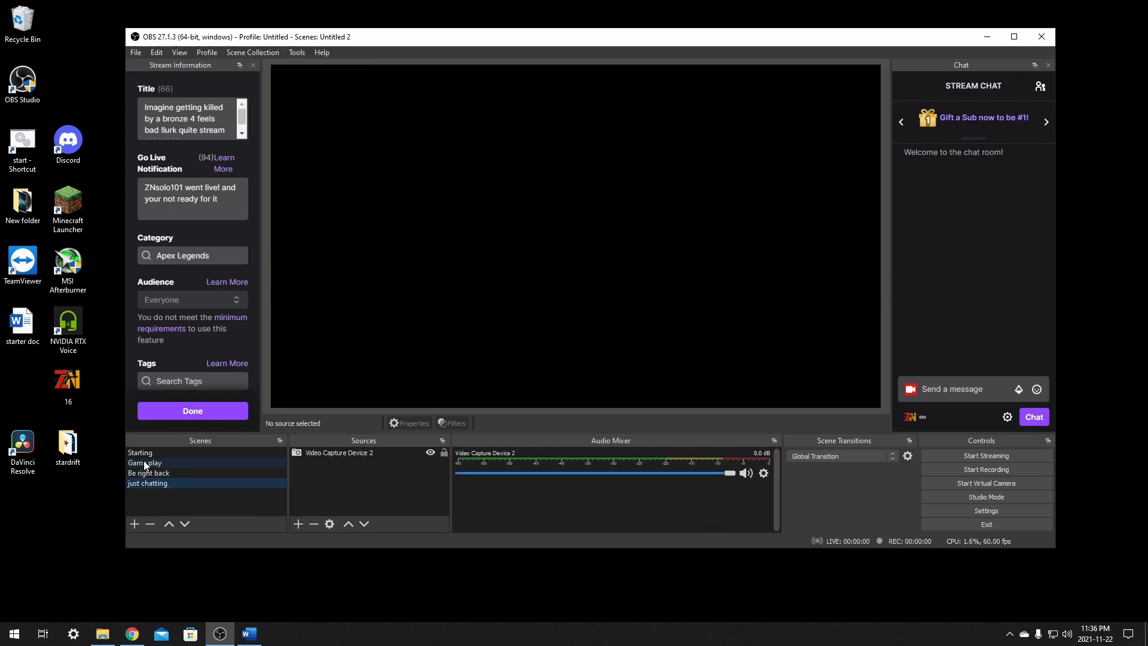
pyautogui.click(146, 463)
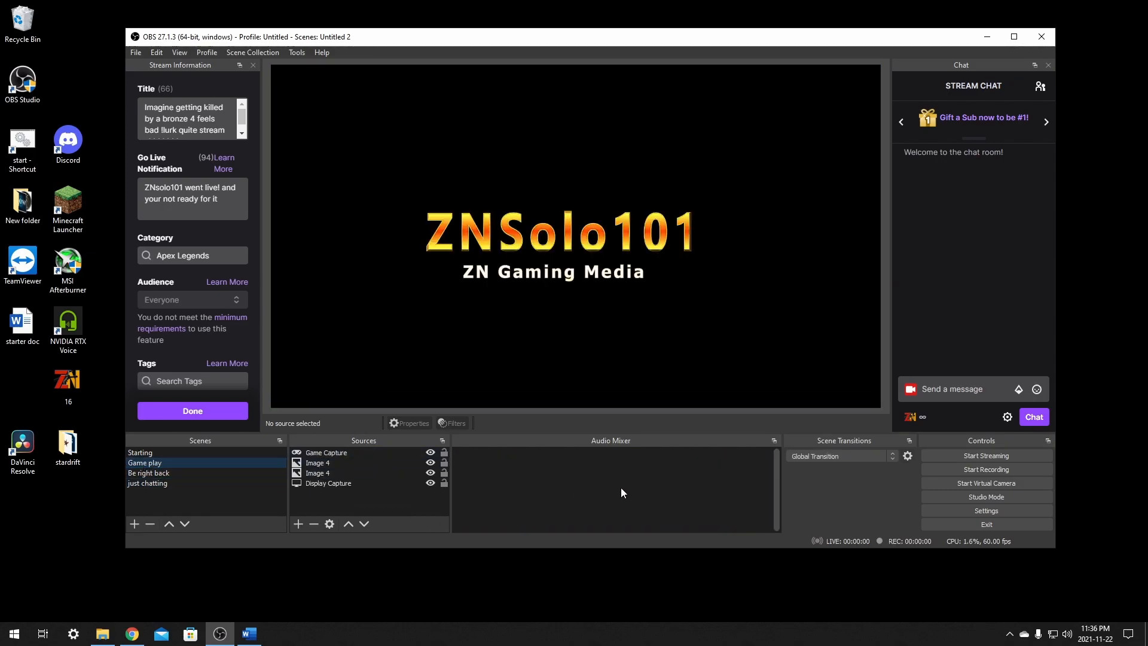
# - Maximize the OBS window and set the global Desktop Audio device to Default in the audio settings
pyautogui.doubleClick(545, 37)
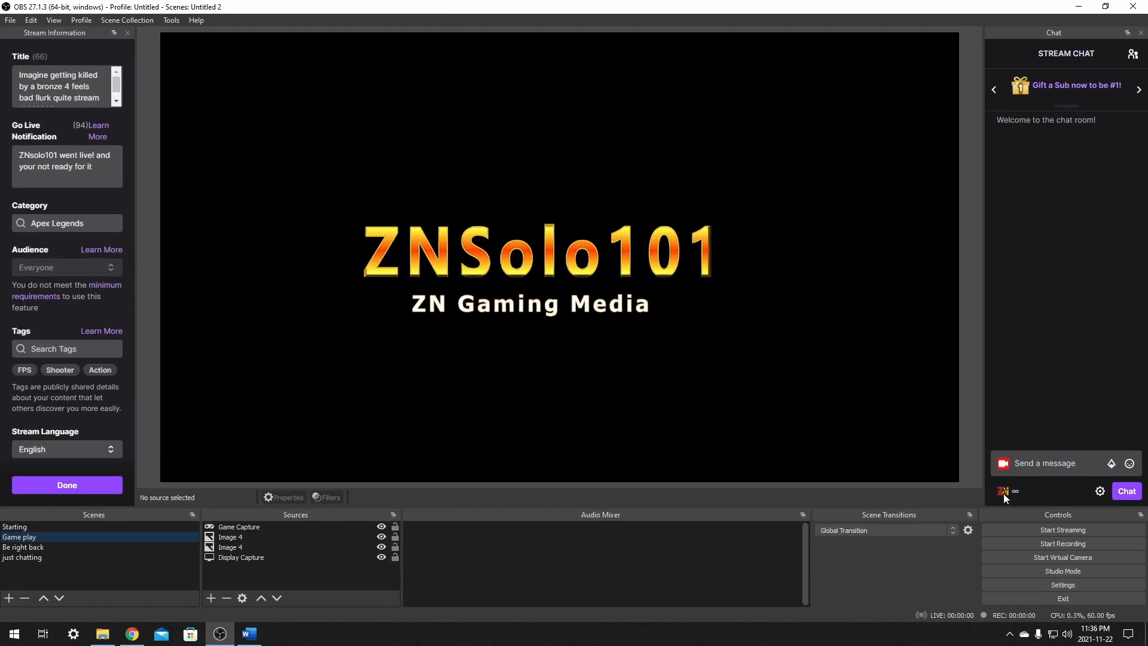
pyautogui.click(1034, 585)
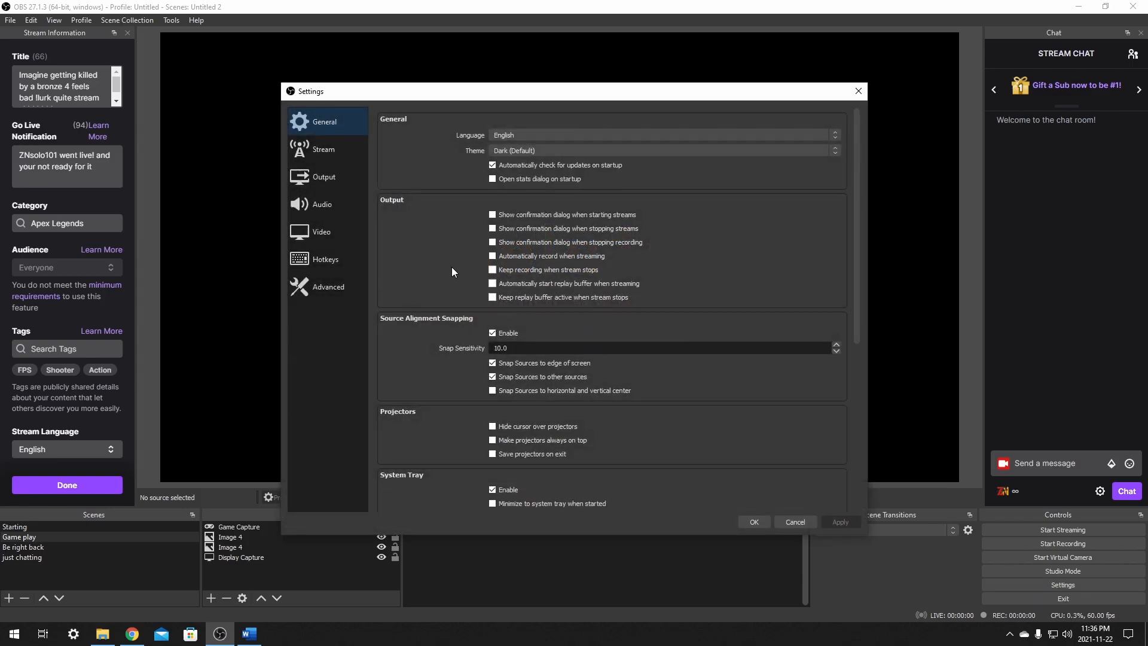
pyautogui.click(318, 207)
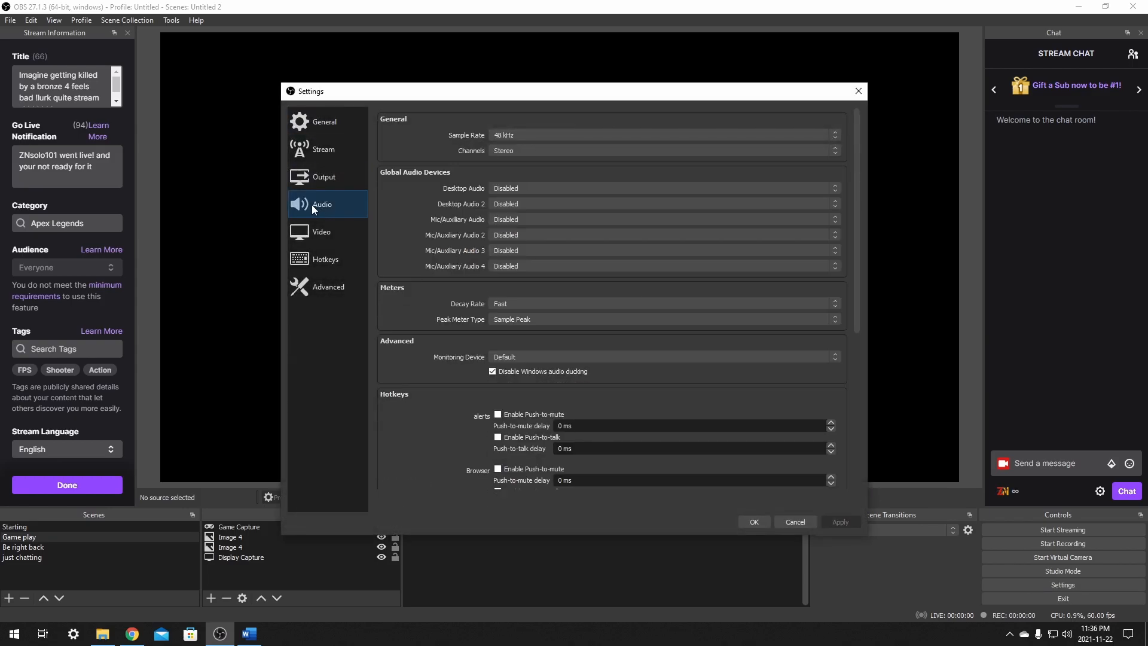
pyautogui.click(525, 186)
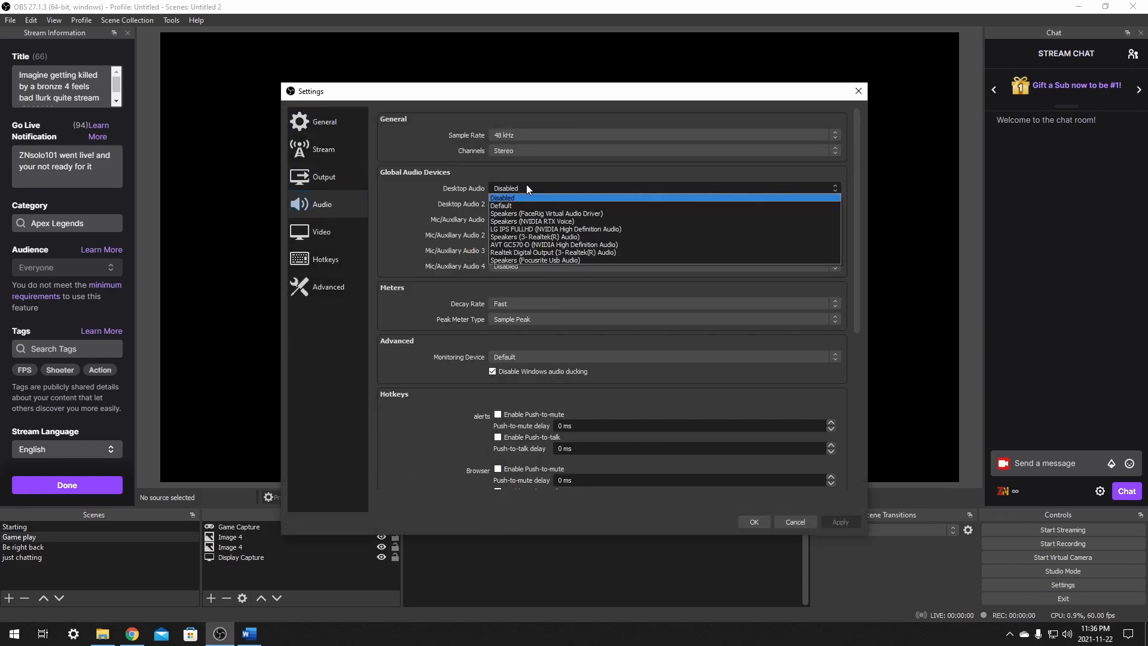
pyautogui.click(504, 207)
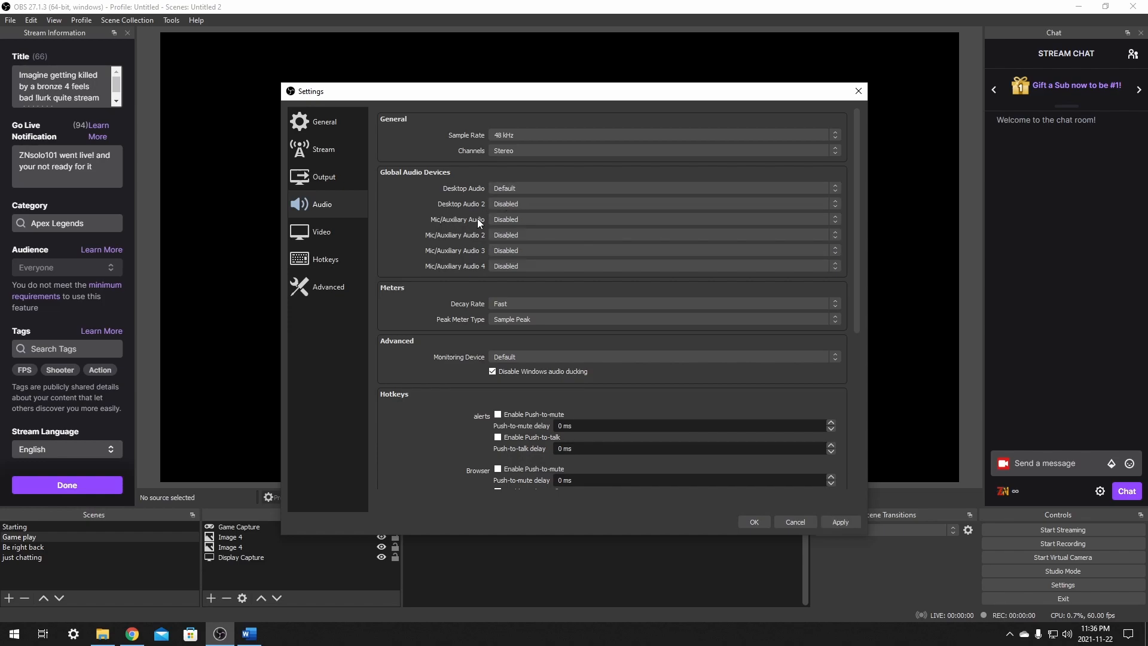
# - Set the Mic/Auxiliary Audio device to Analogue 1 + 2 (Focusrite Usb Audio) and save the settings
pyautogui.click(496, 220)
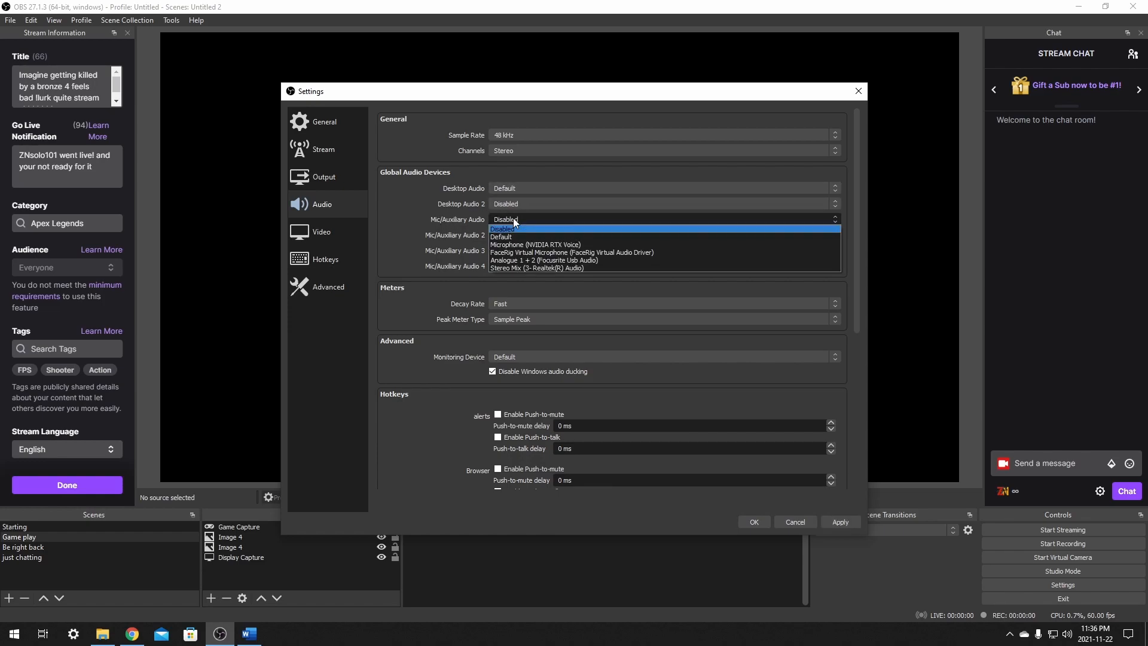
pyautogui.click(504, 260)
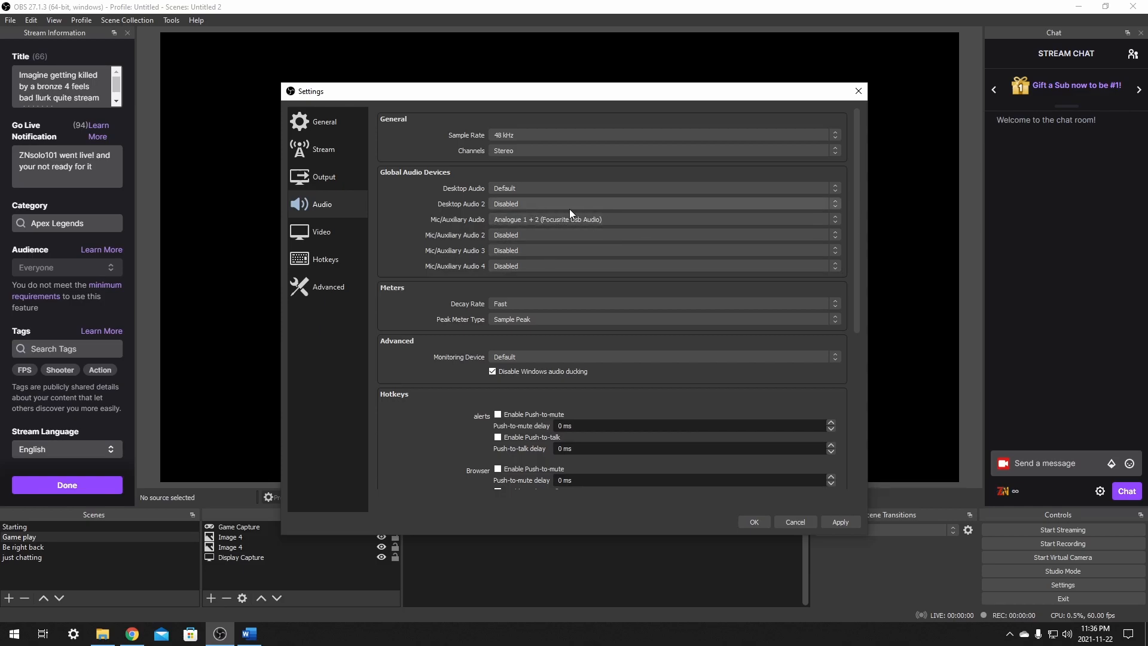
pyautogui.click(842, 523)
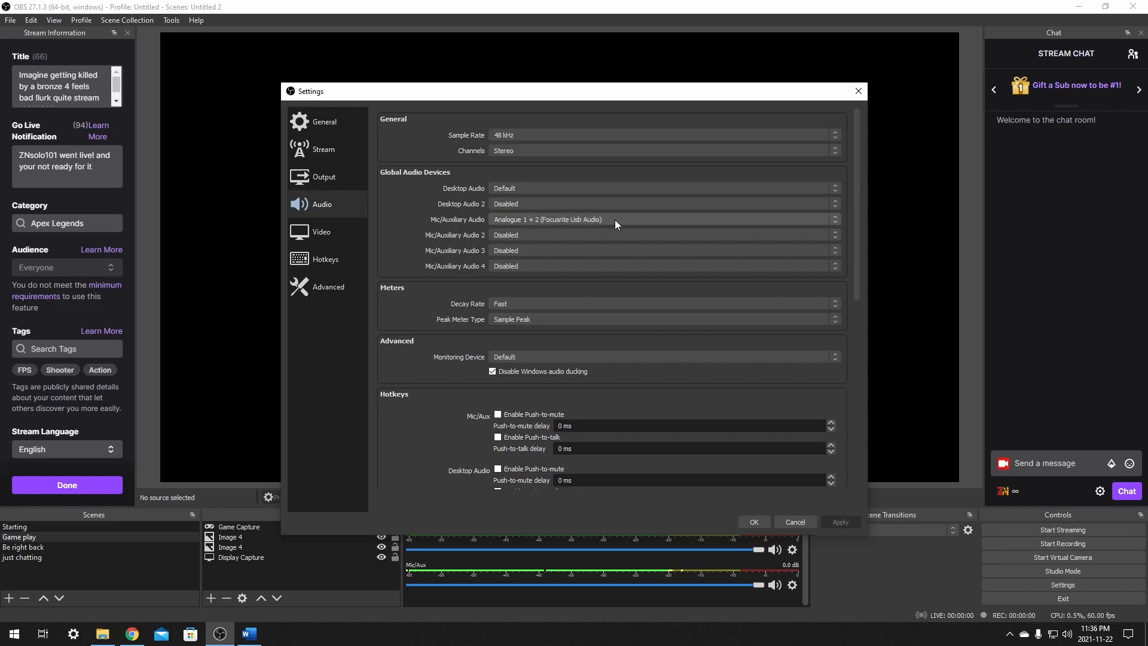
pyautogui.click(754, 522)
# - Look through the audio filter types available for the Mic/Aux source without adding one, then close its filters
pyautogui.click(792, 585)
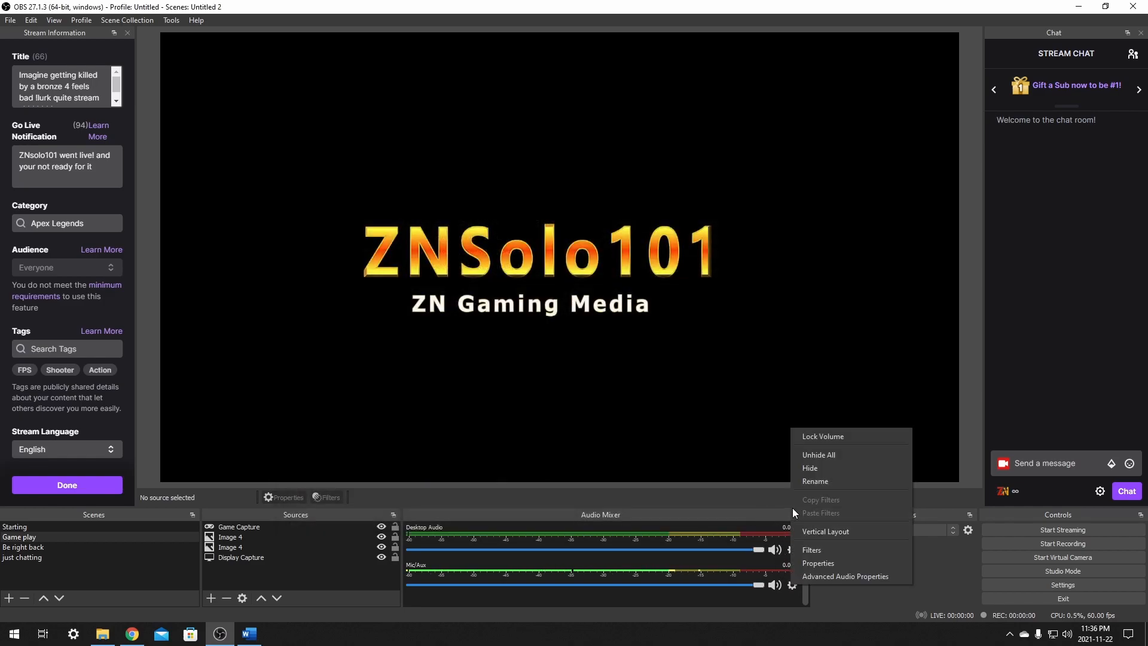
pyautogui.click(827, 549)
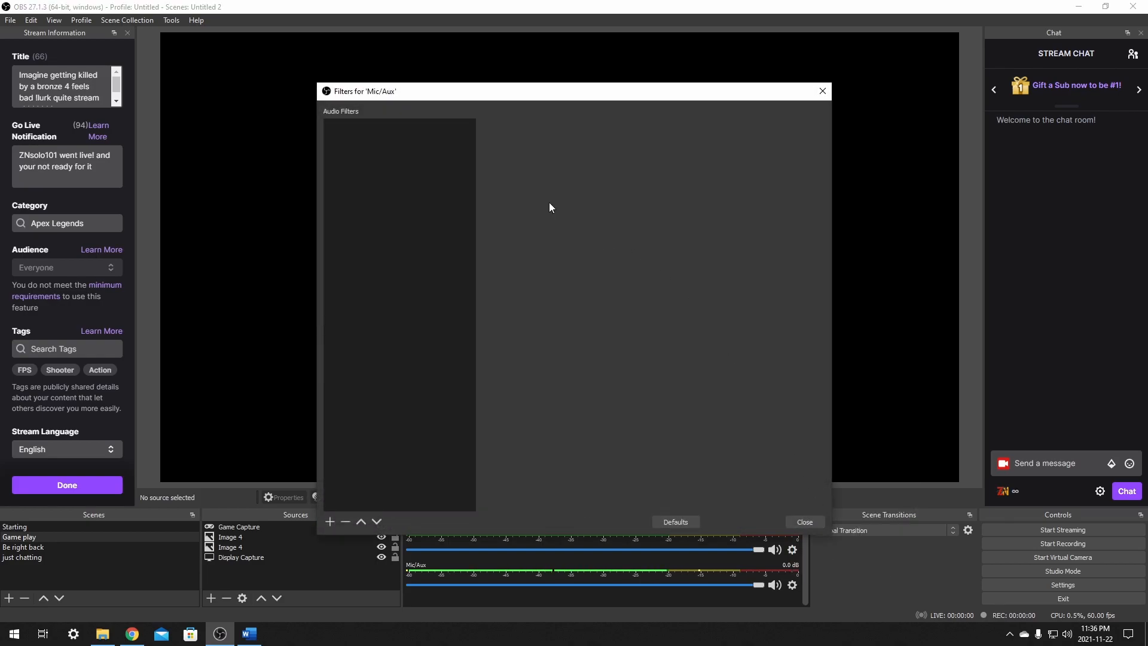
pyautogui.click(330, 519)
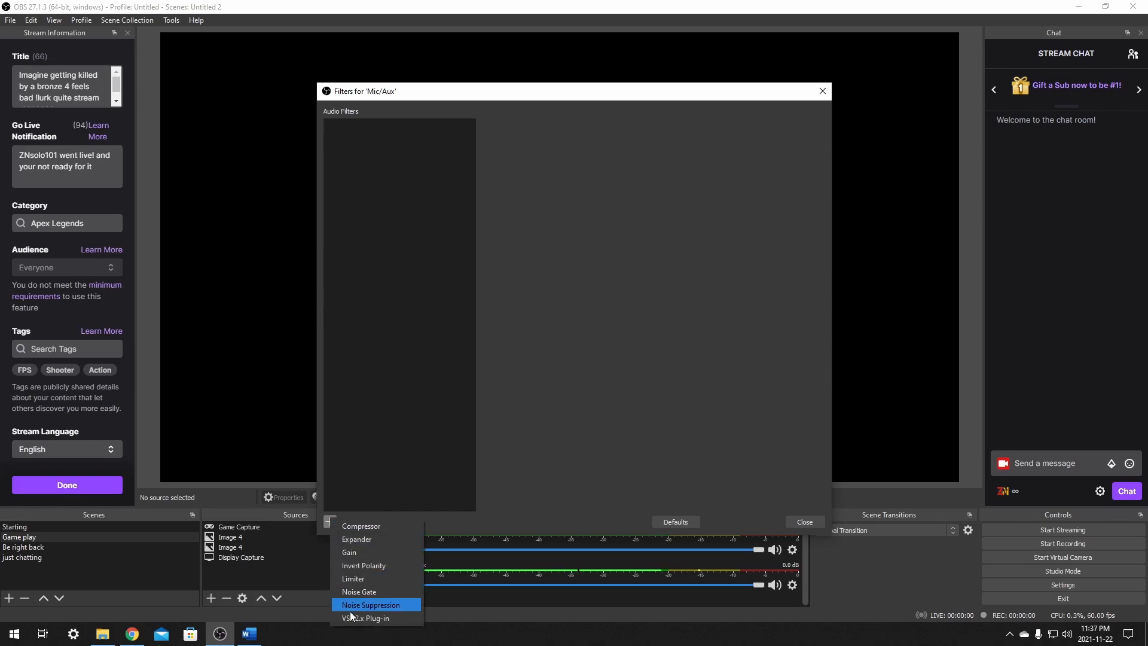
pyautogui.click(398, 317)
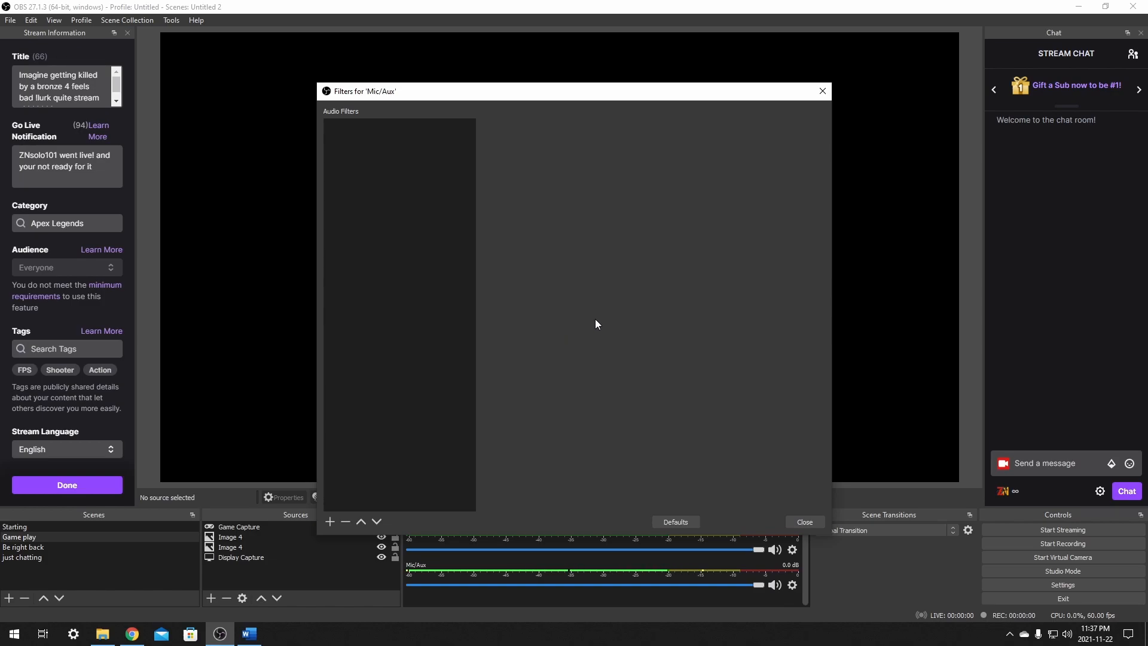
pyautogui.click(819, 522)
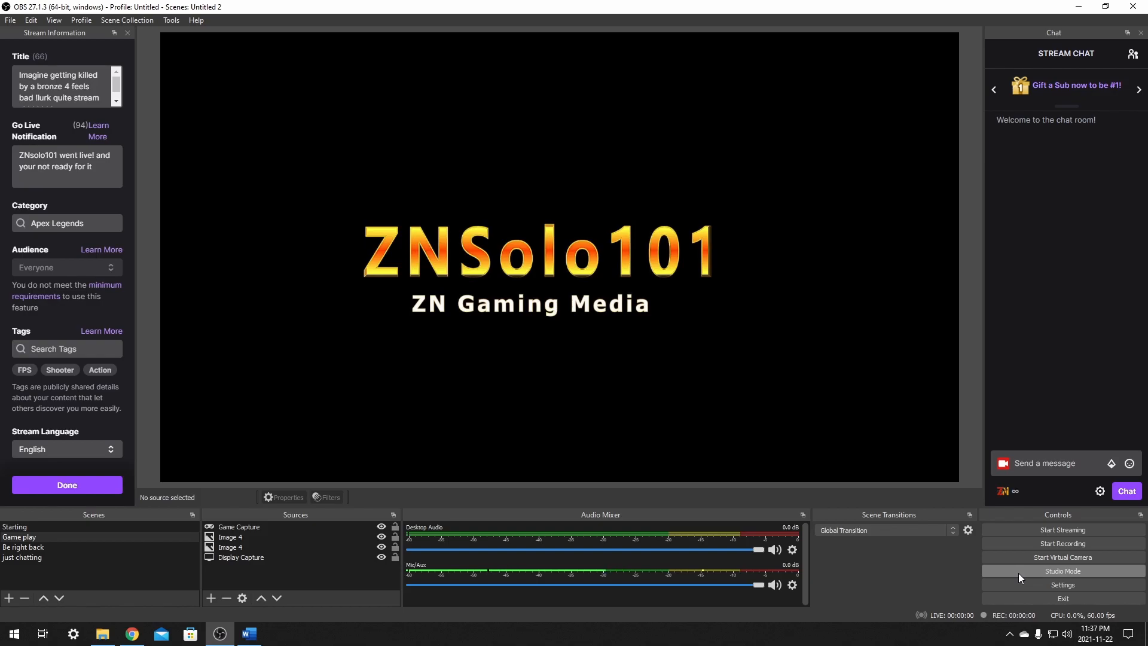